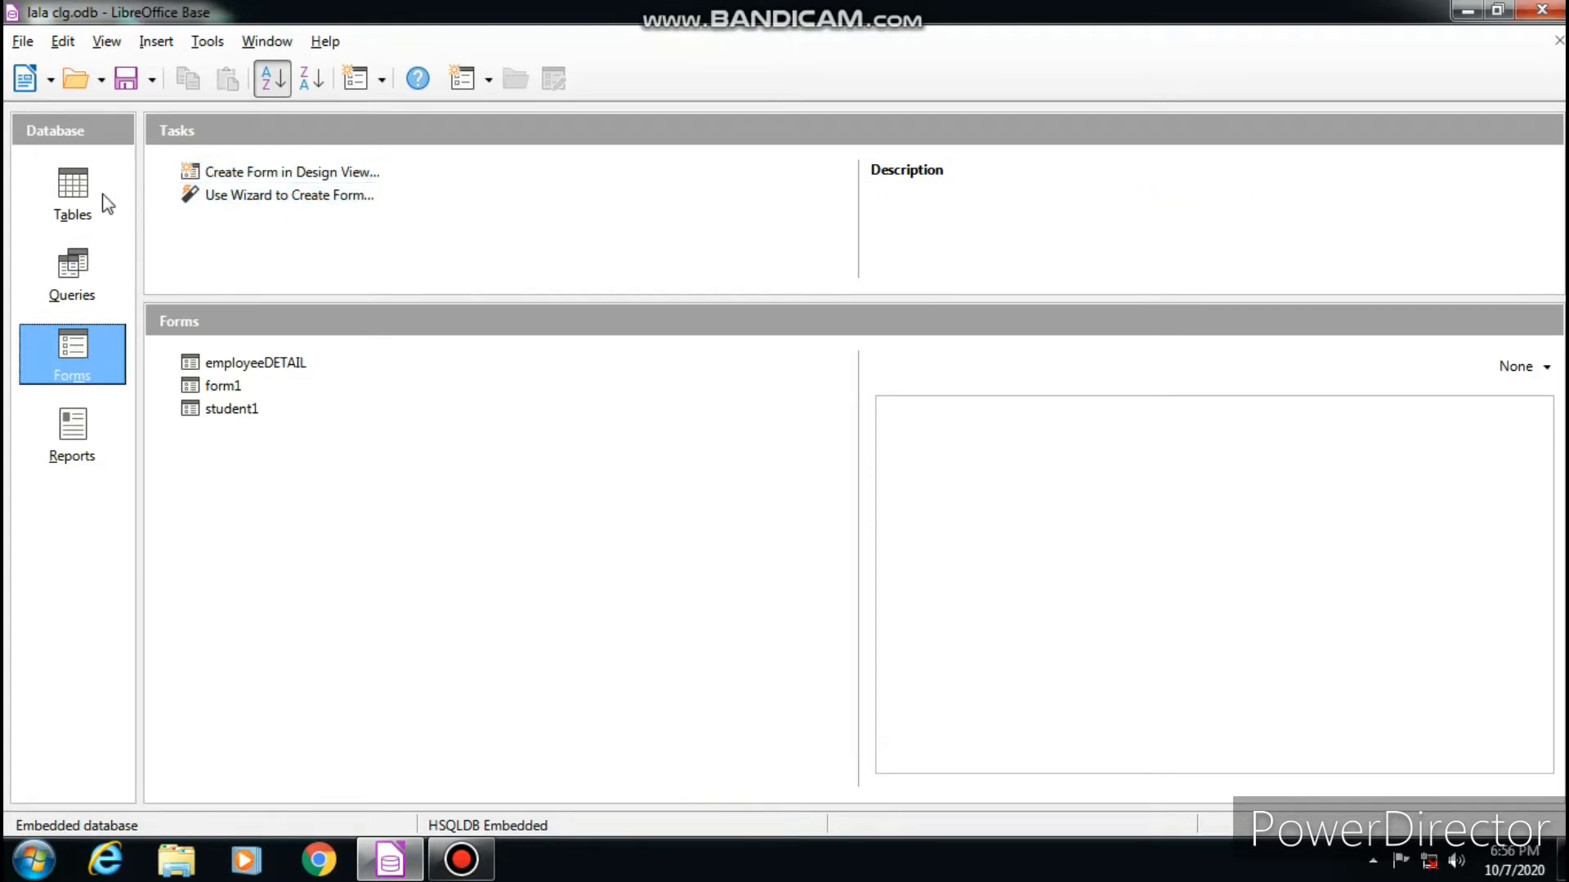
Step: Switch from Tables to the Forms section and launch the form creation wizard
click(67, 190)
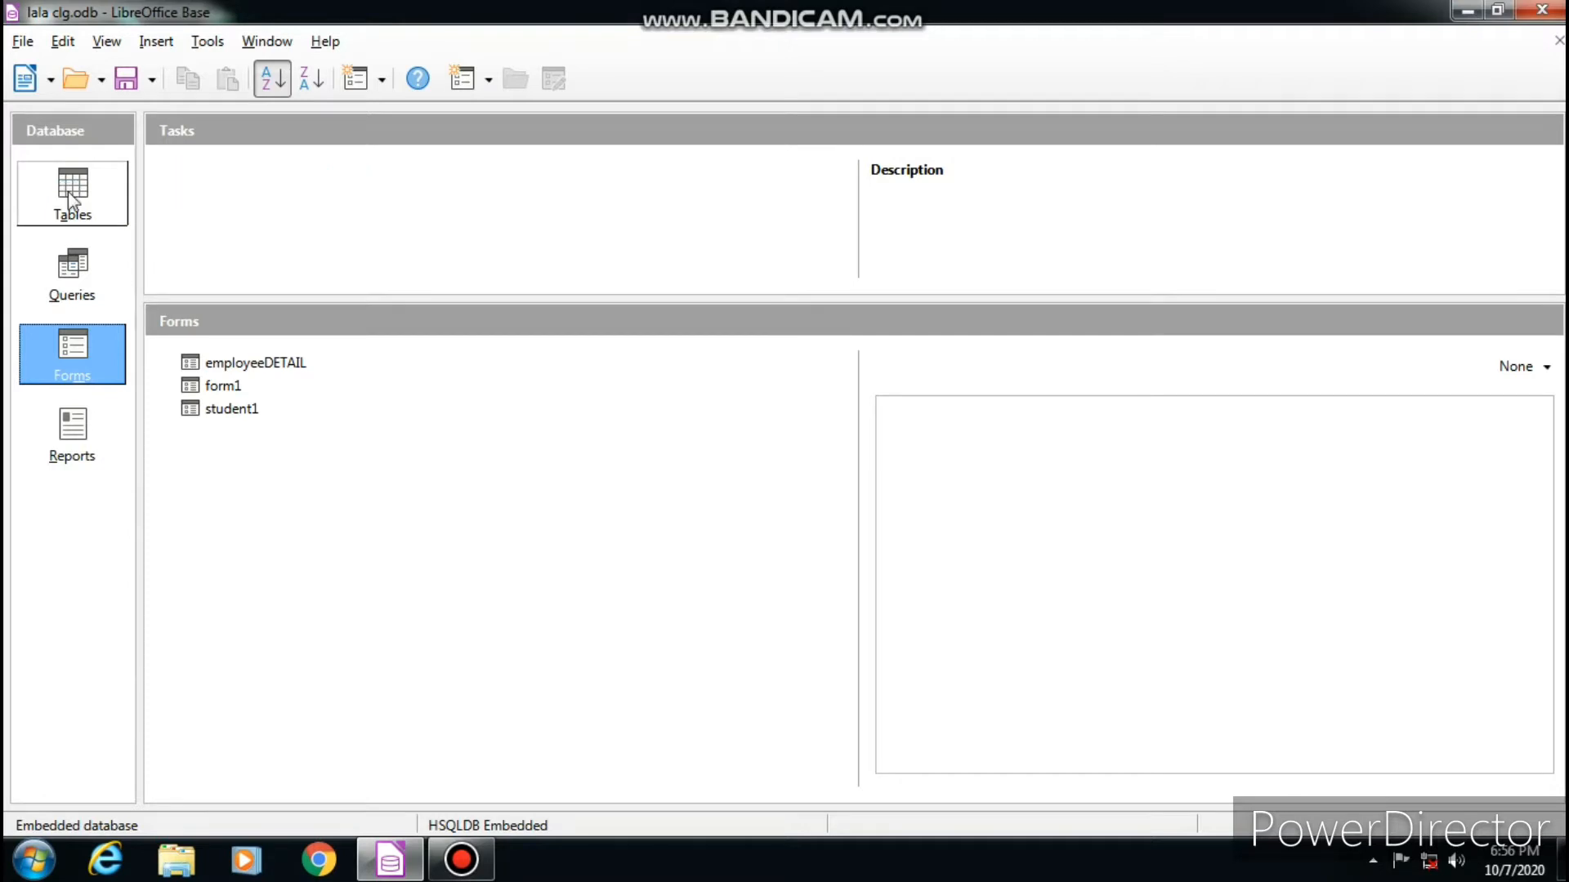
click(82, 364)
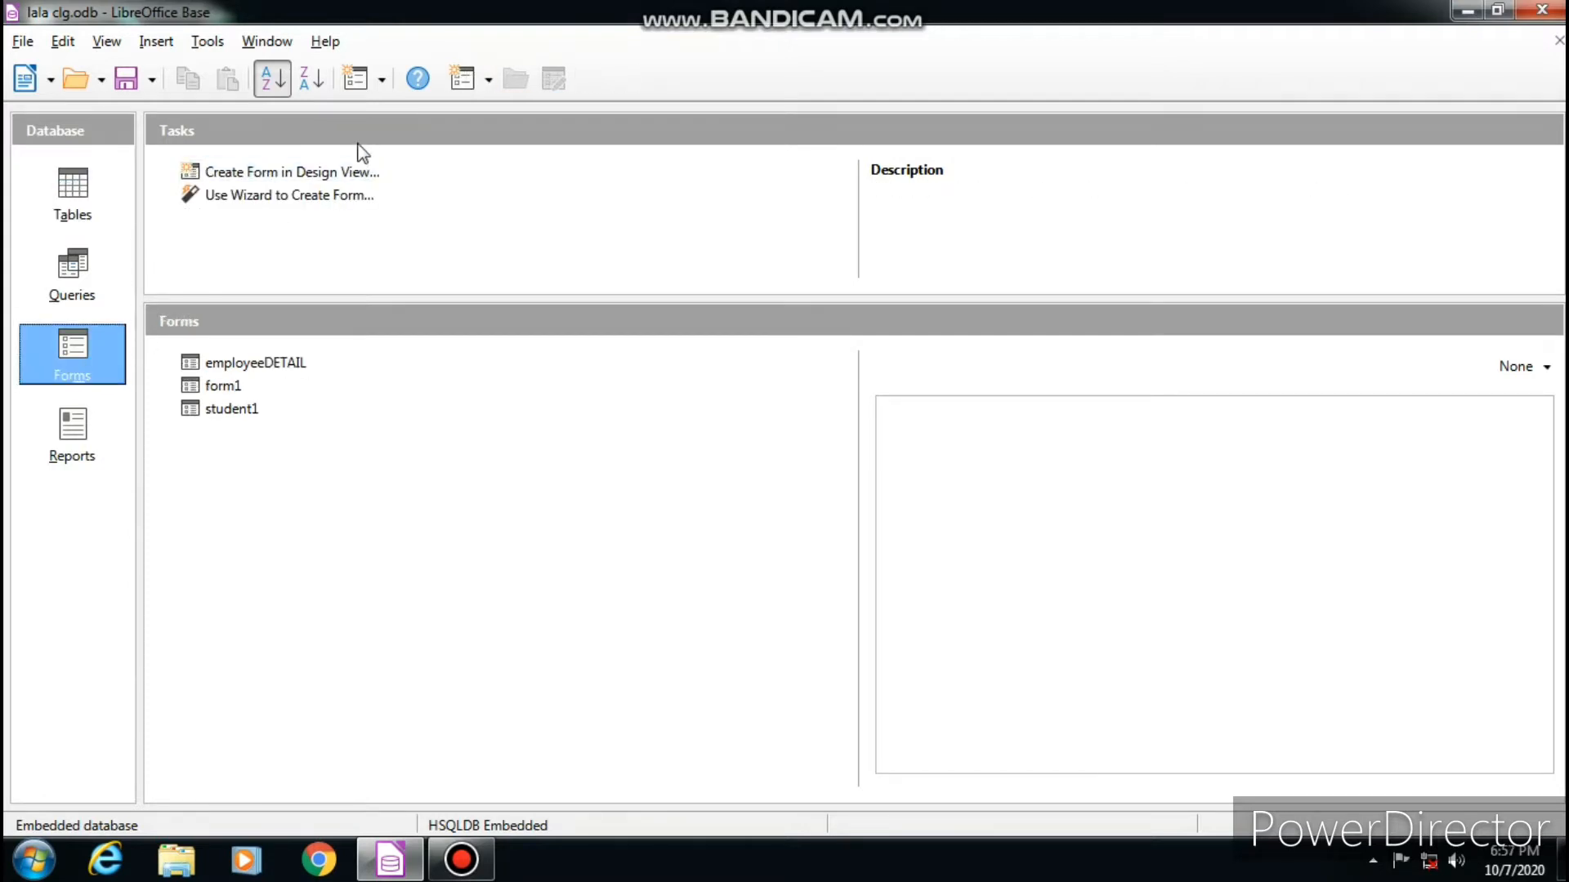
click(364, 201)
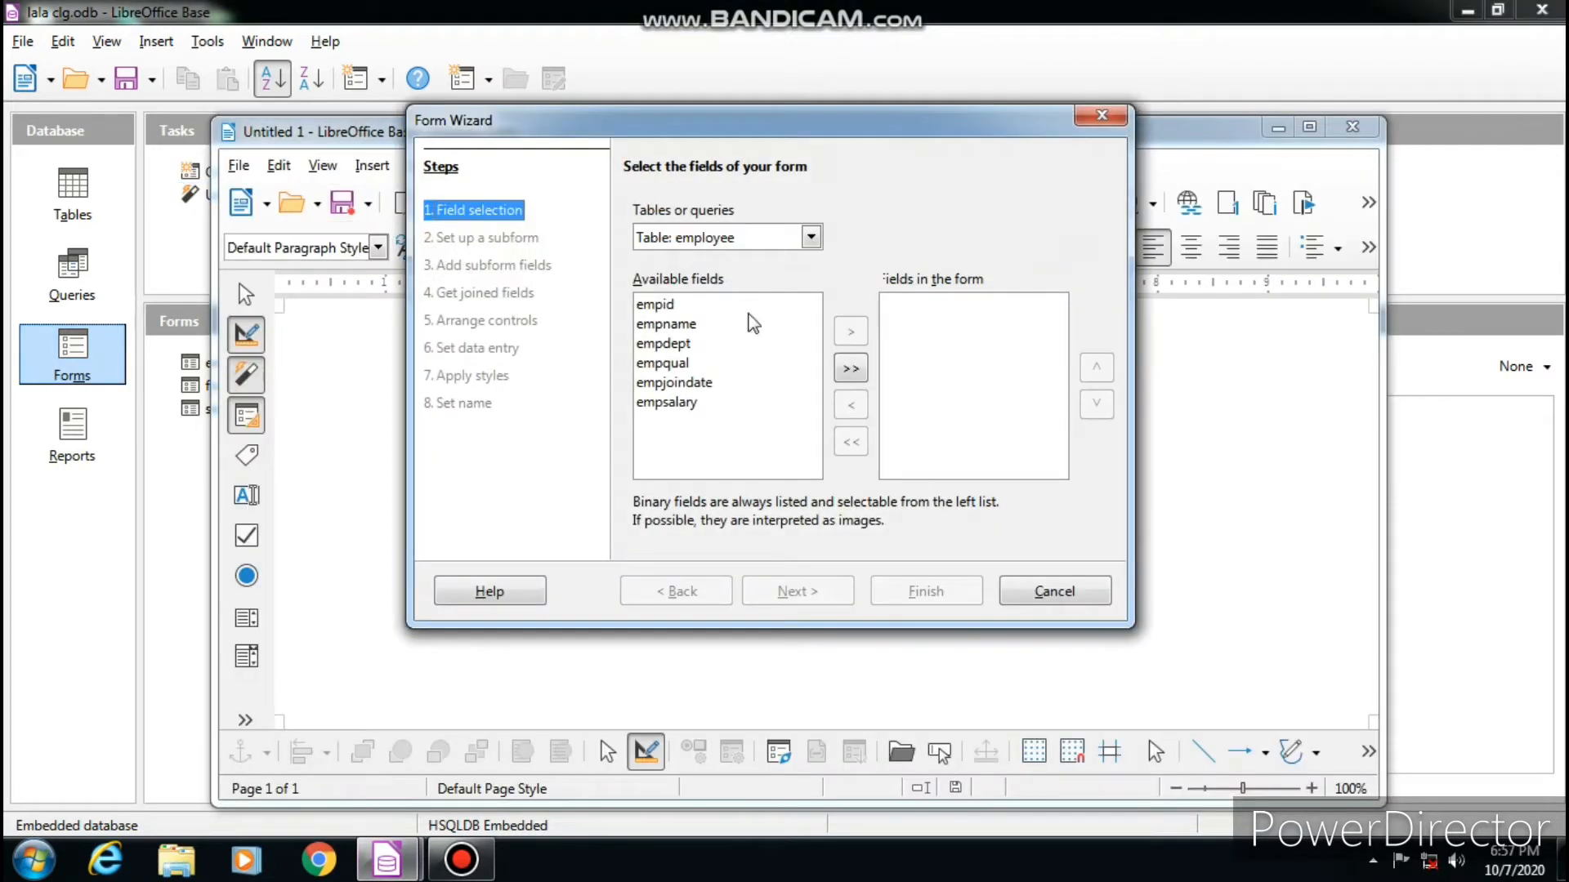
Step: Select table employee1 as the form source and add all six of its fields
click(813, 241)
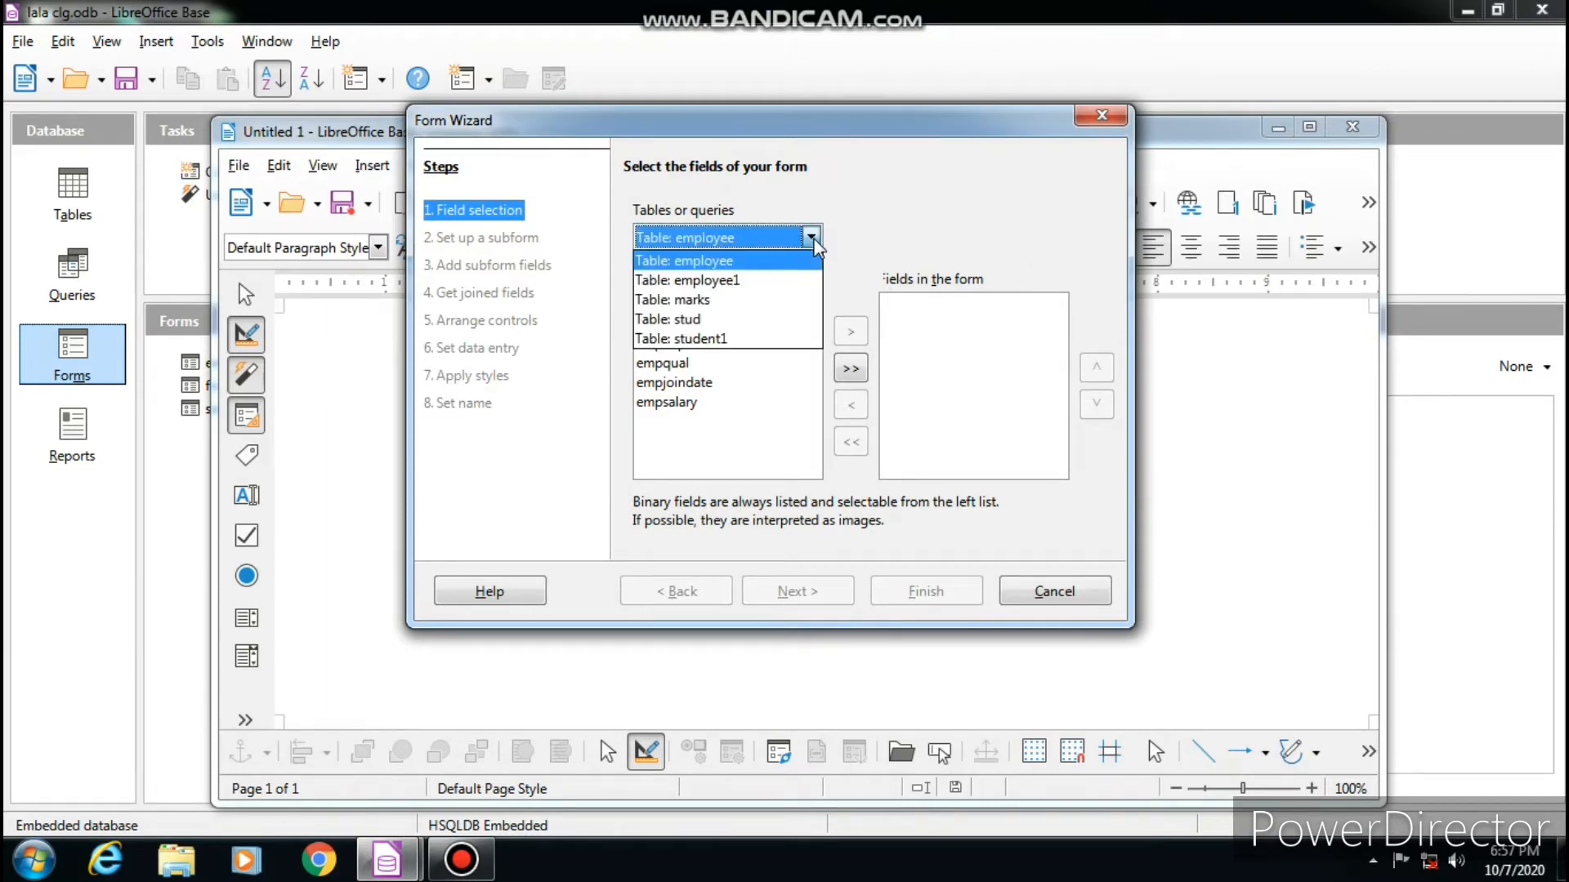
click(750, 282)
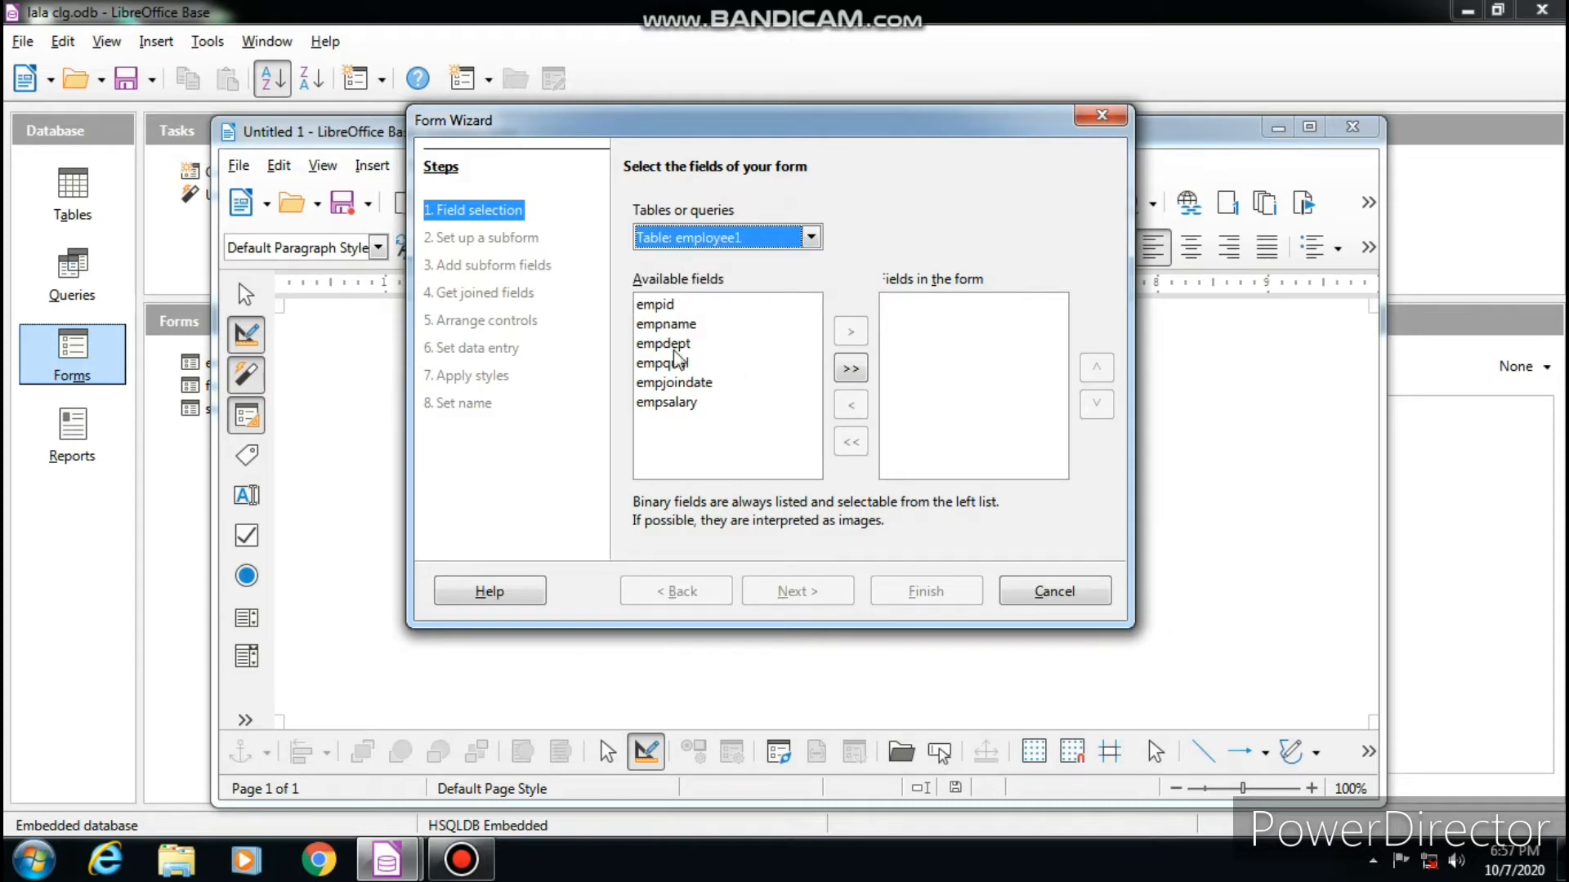
click(851, 371)
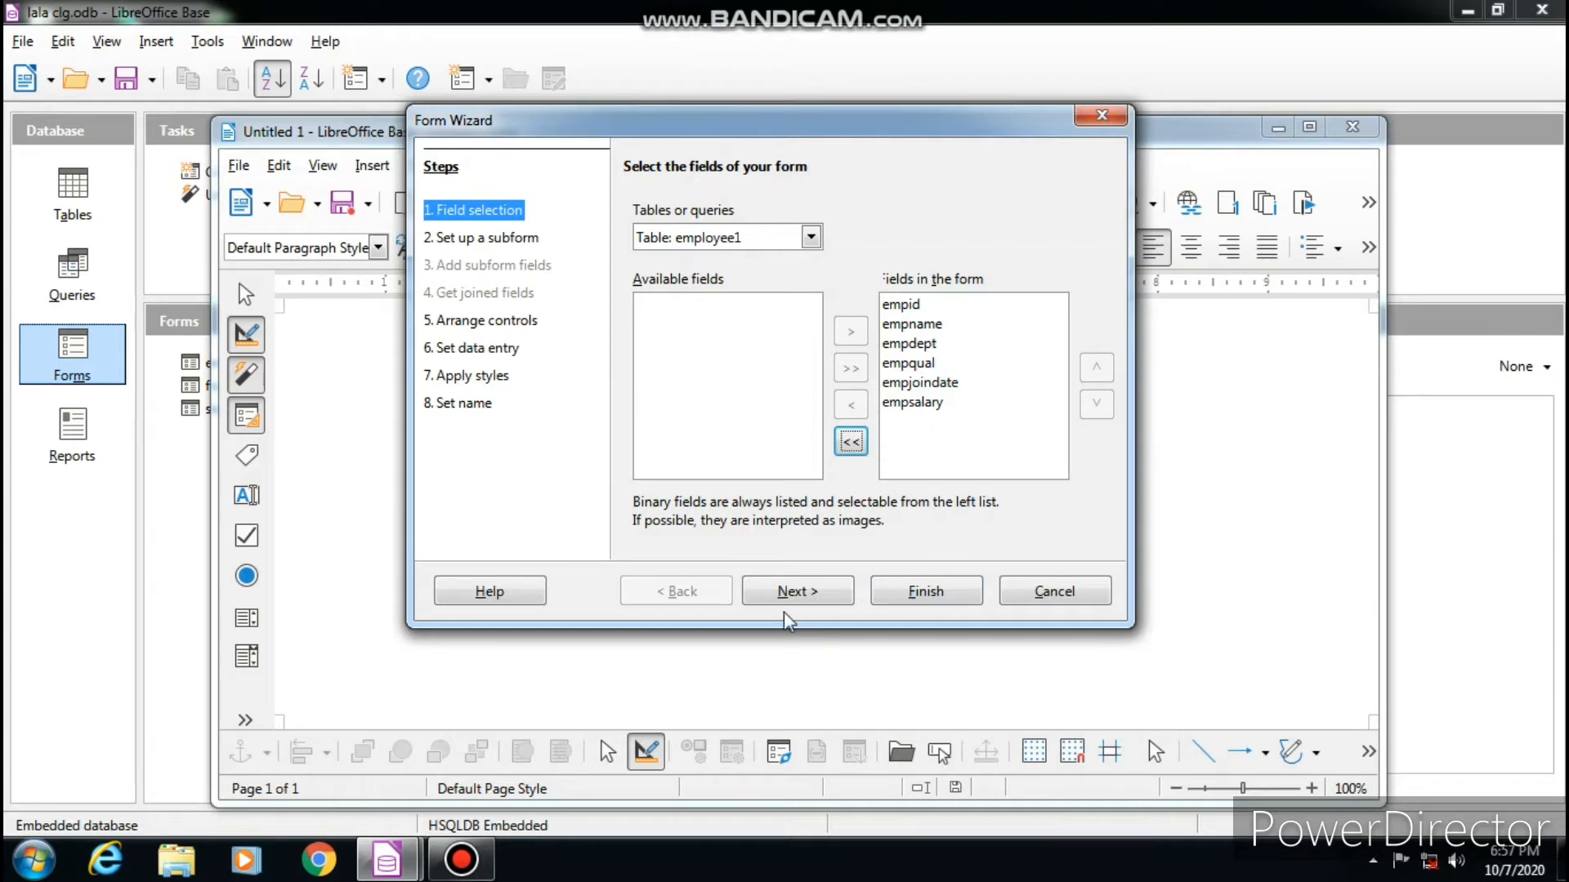
Step: Skip the subform and arrange the controls as Columnar - Labels Left
click(809, 602)
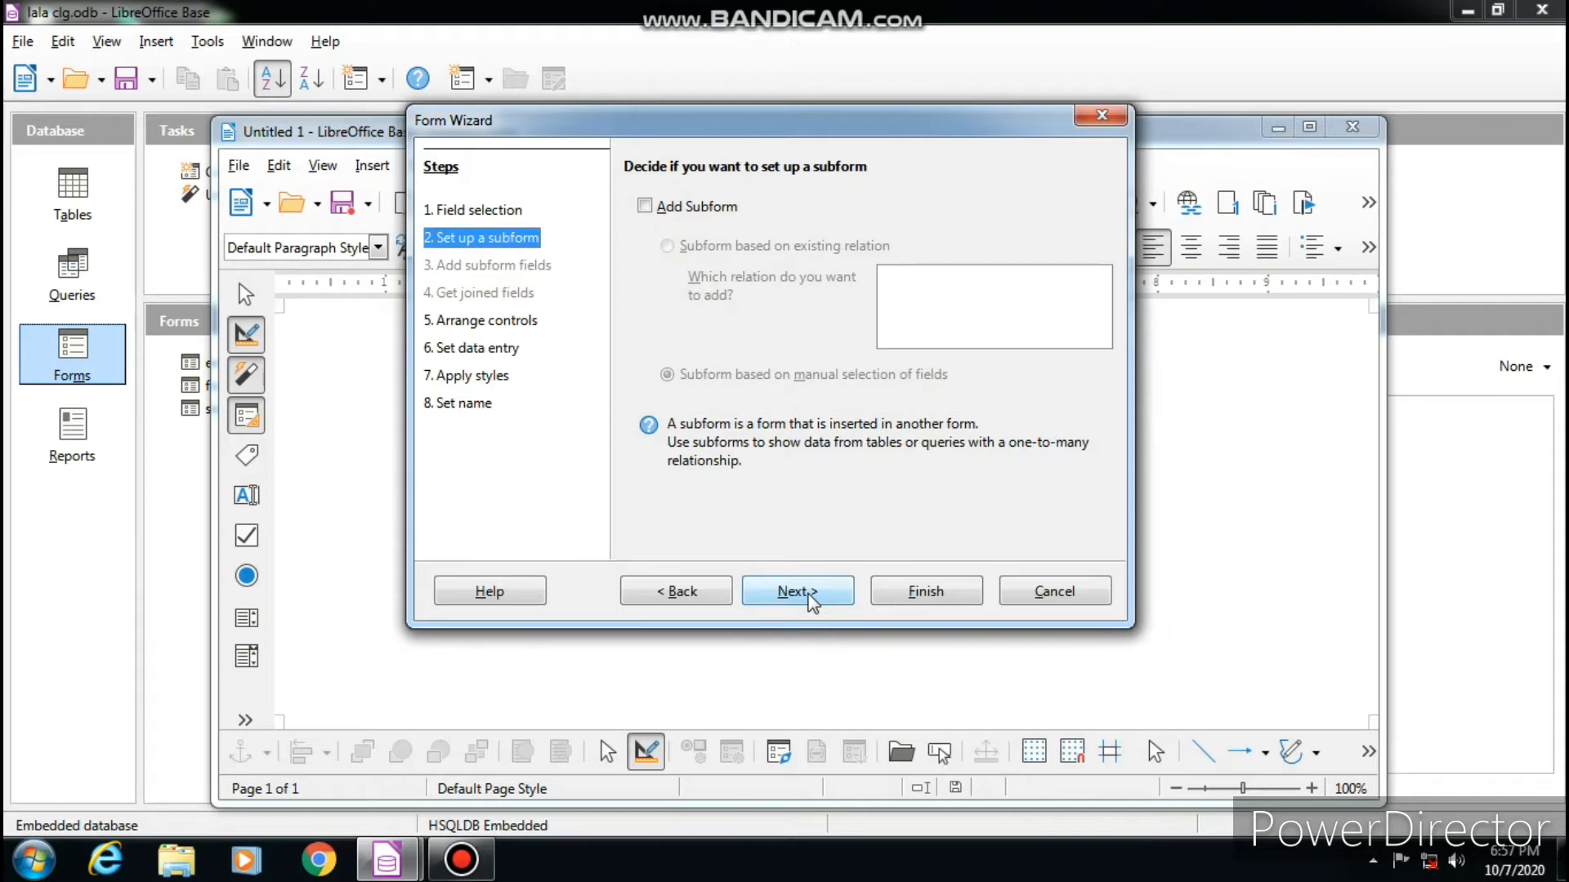
click(796, 591)
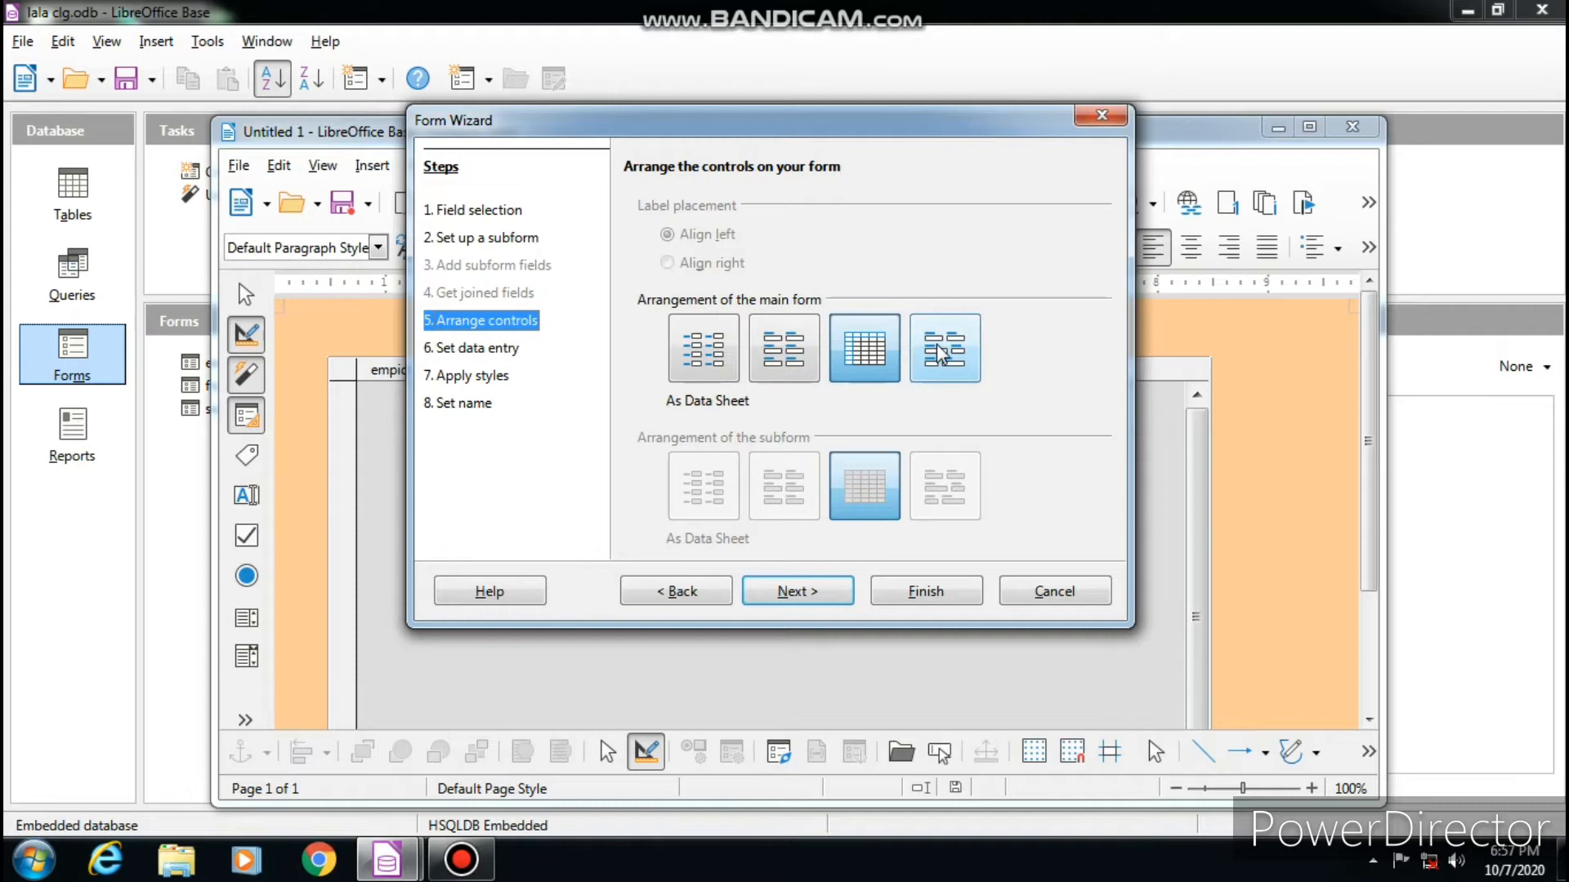
click(715, 366)
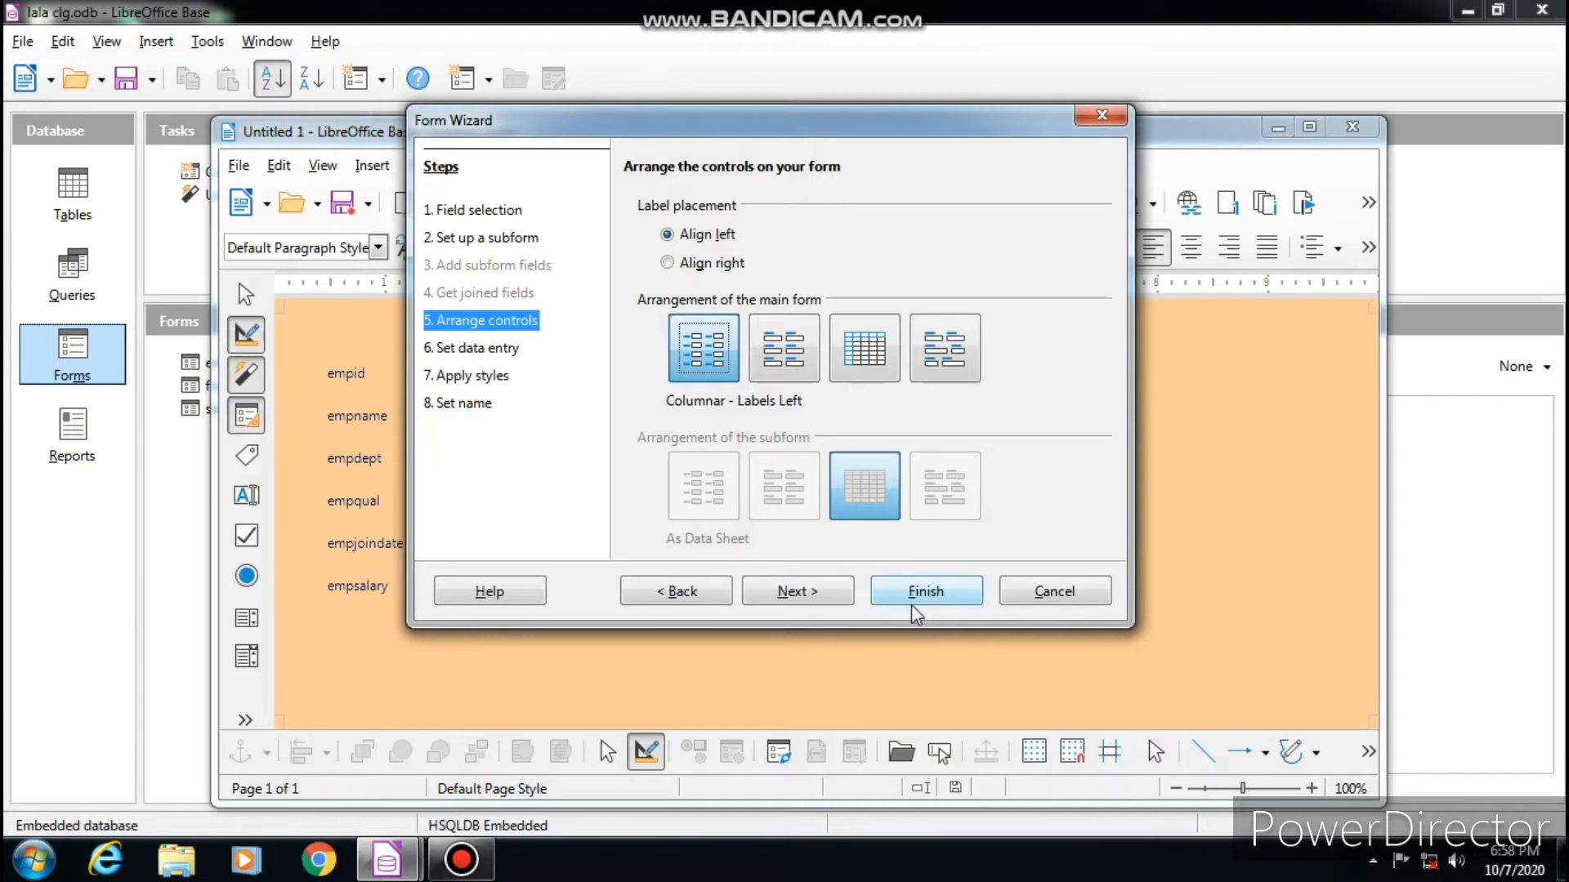
click(799, 362)
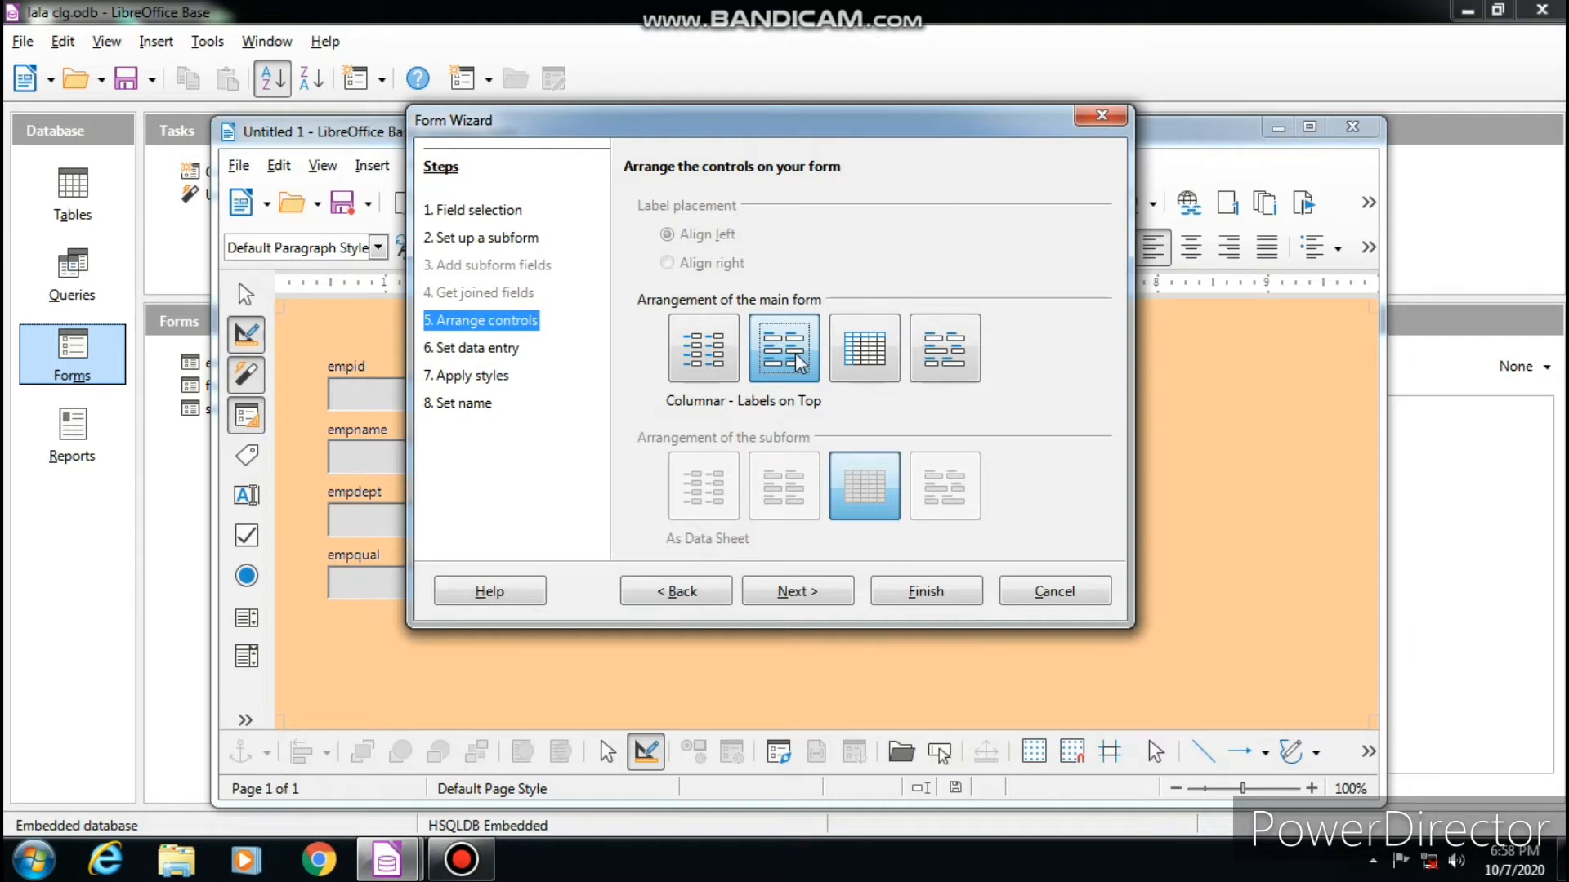
click(703, 357)
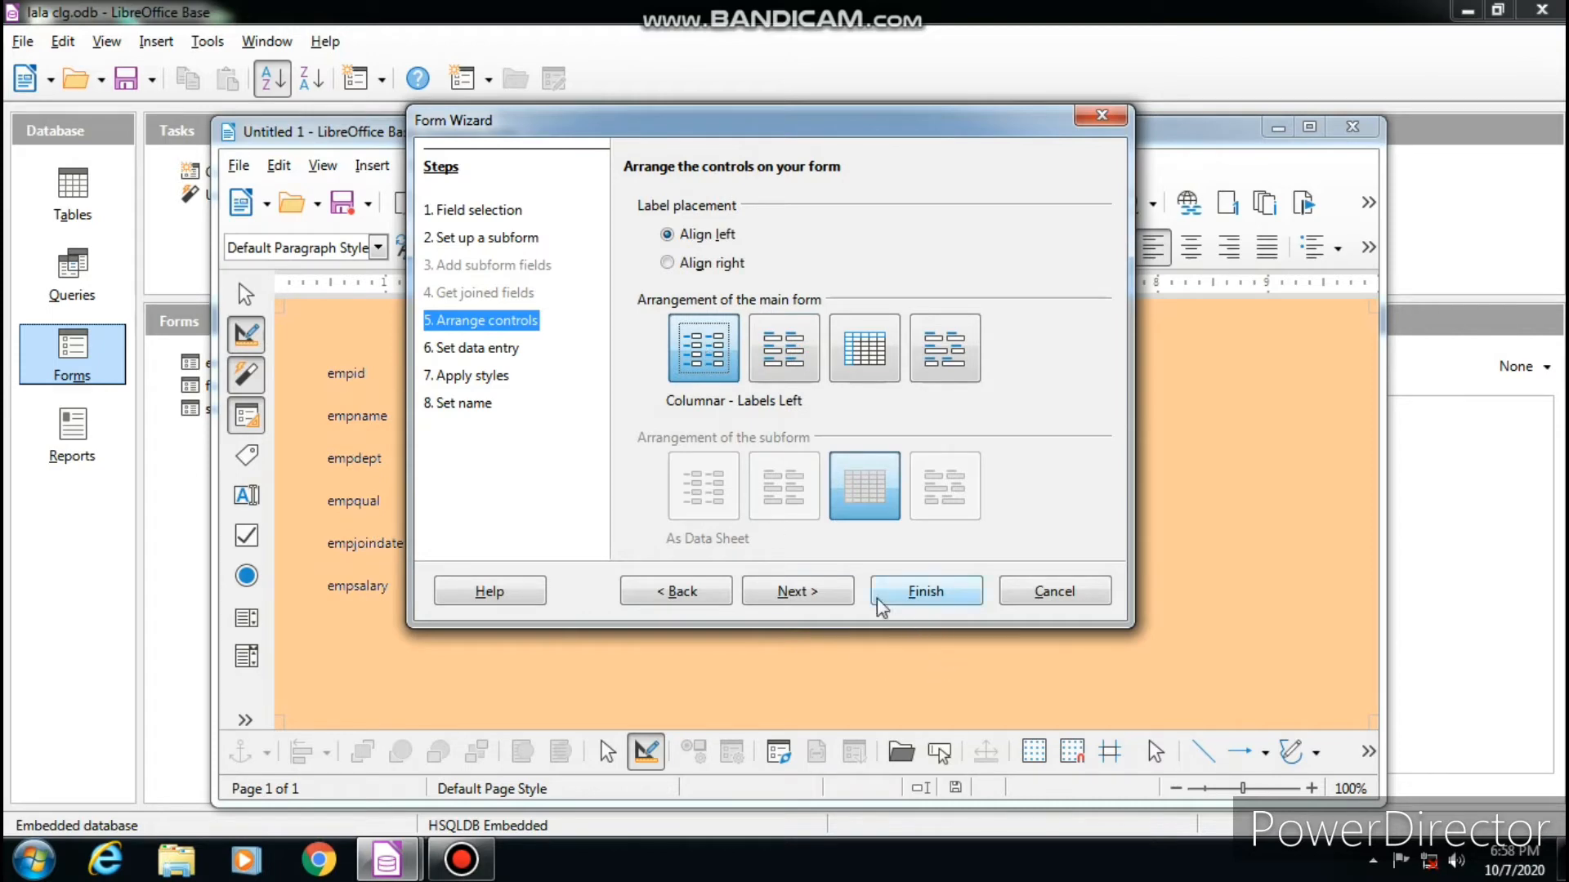
click(809, 593)
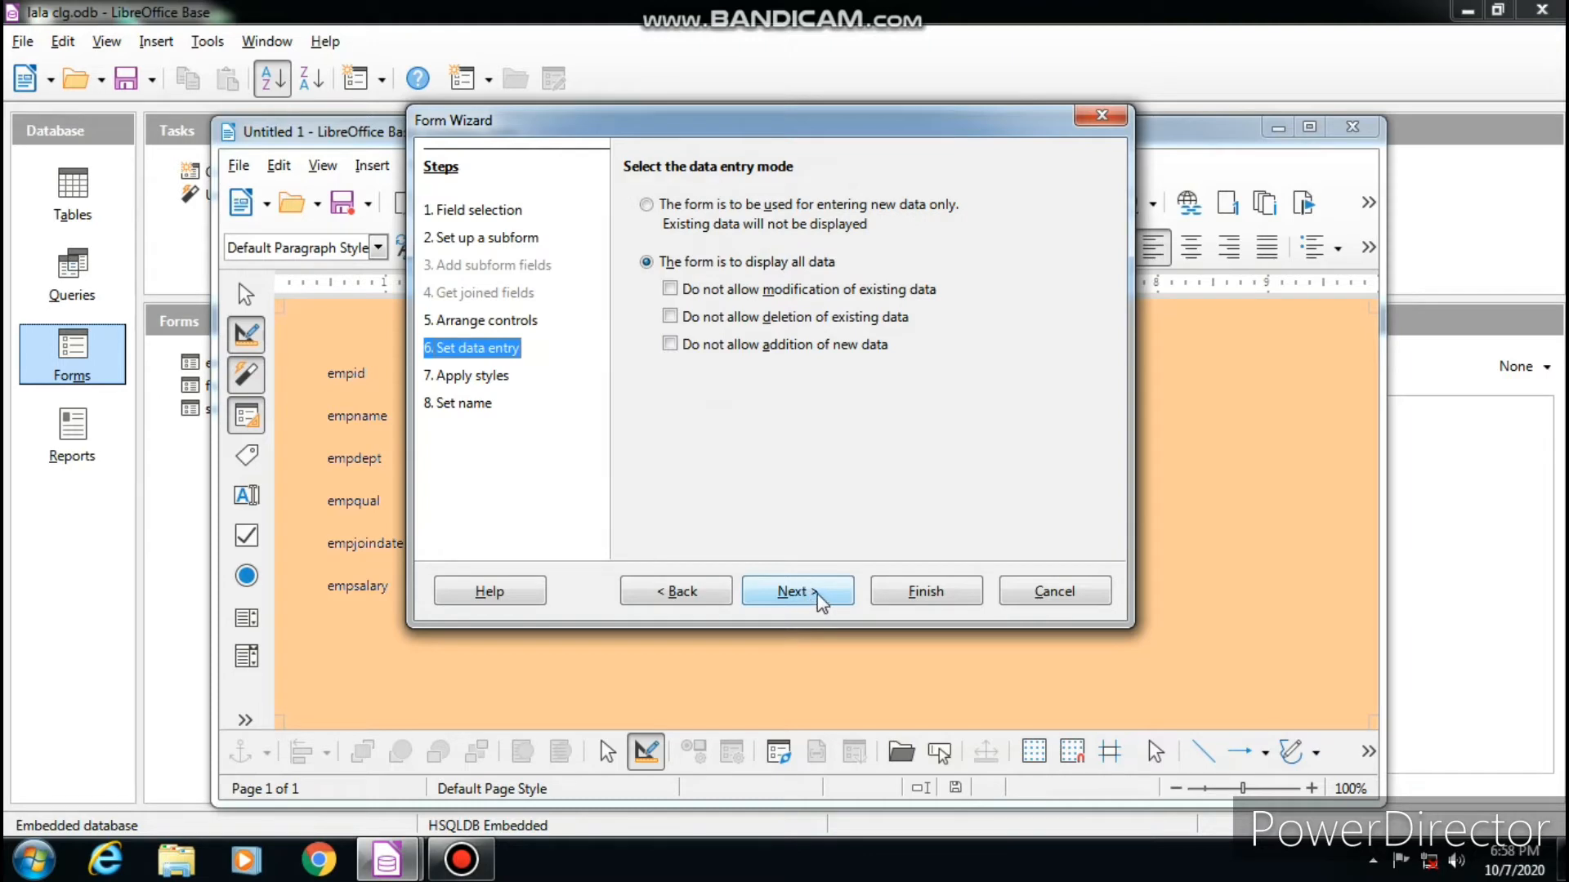
Step: Preview the Violet, Water and Red styles, then apply the Dark style
click(821, 603)
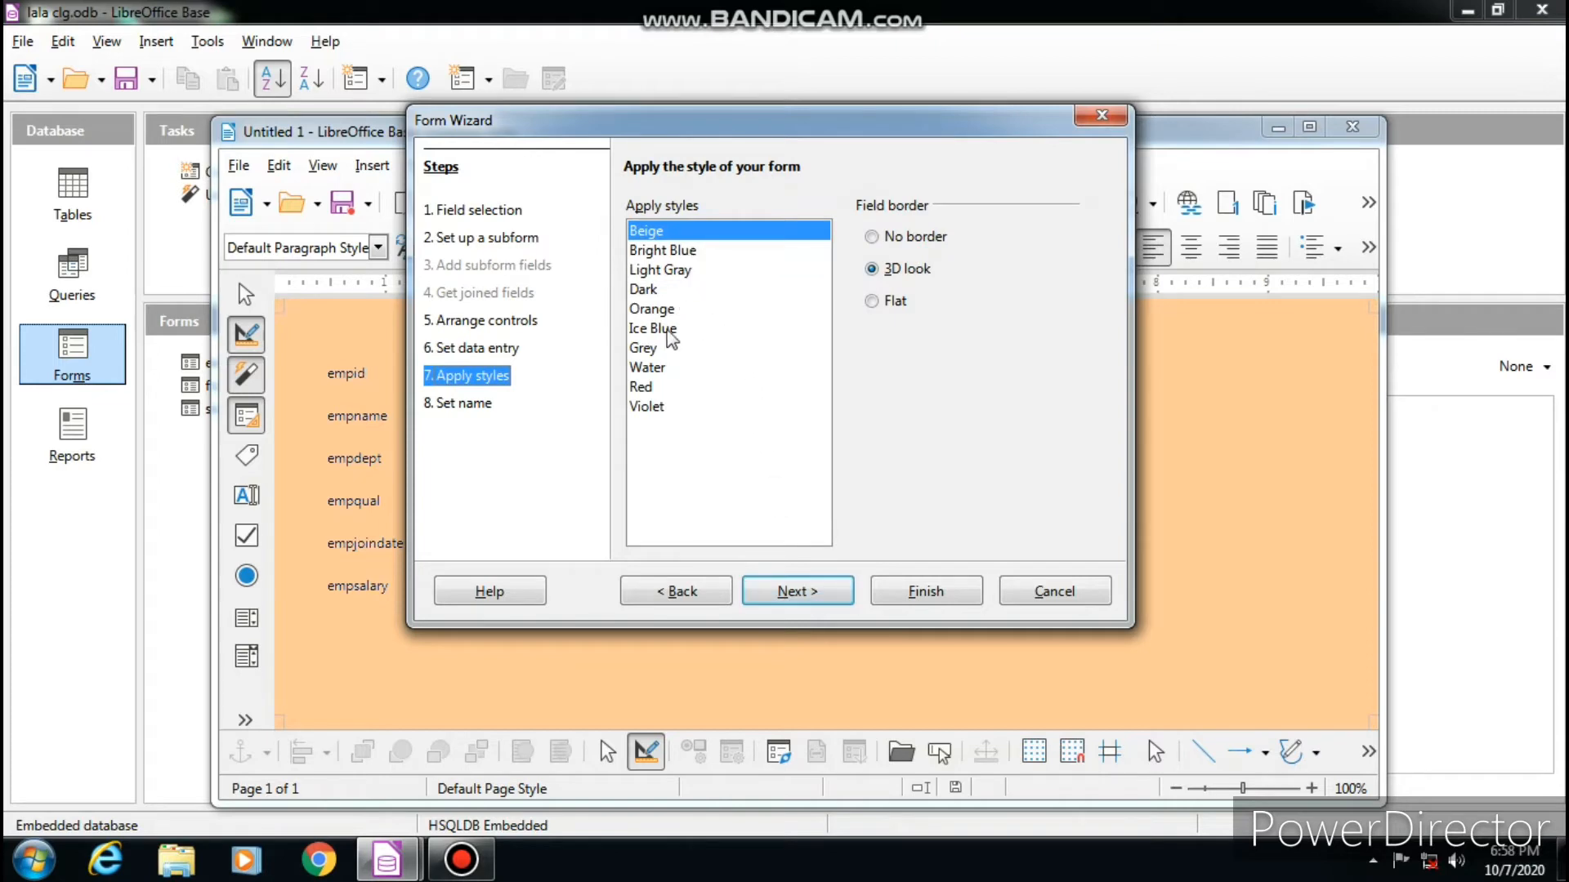
click(653, 409)
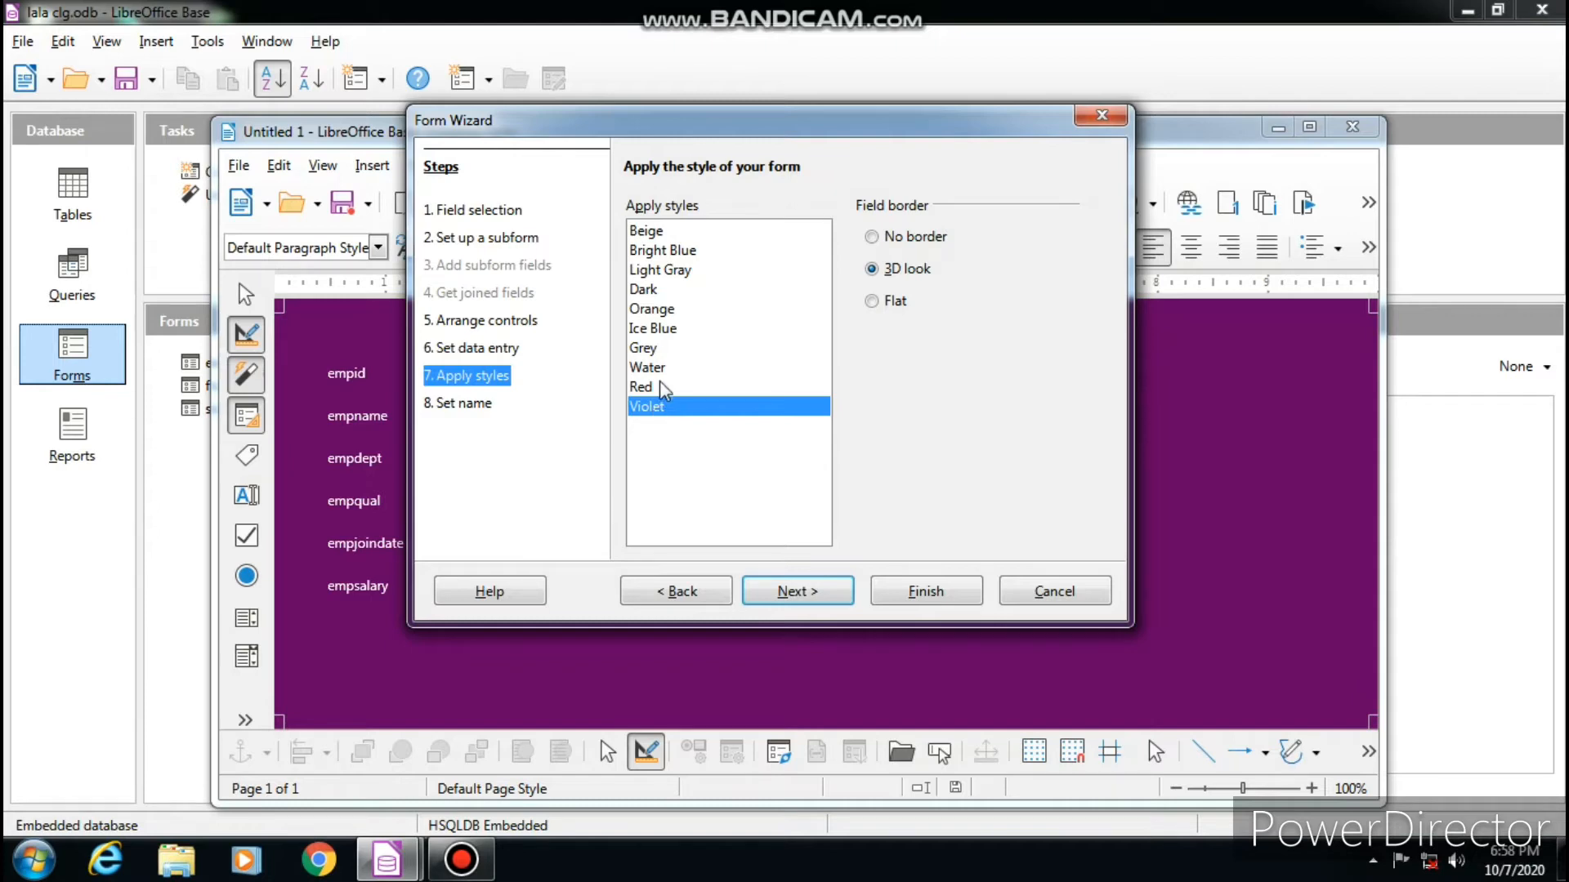
click(661, 375)
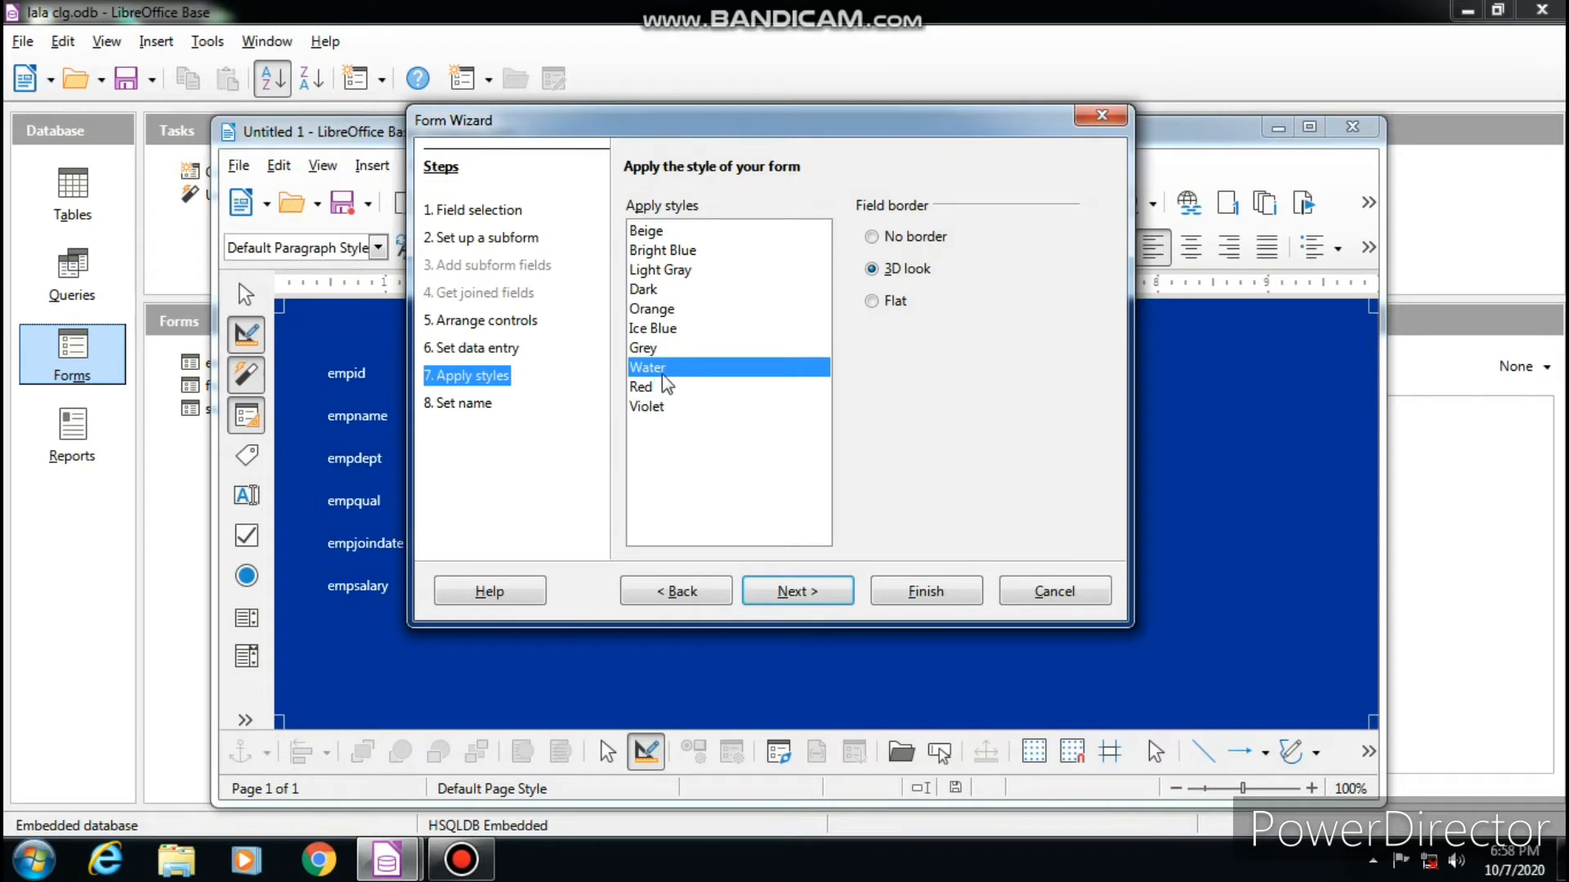
click(659, 389)
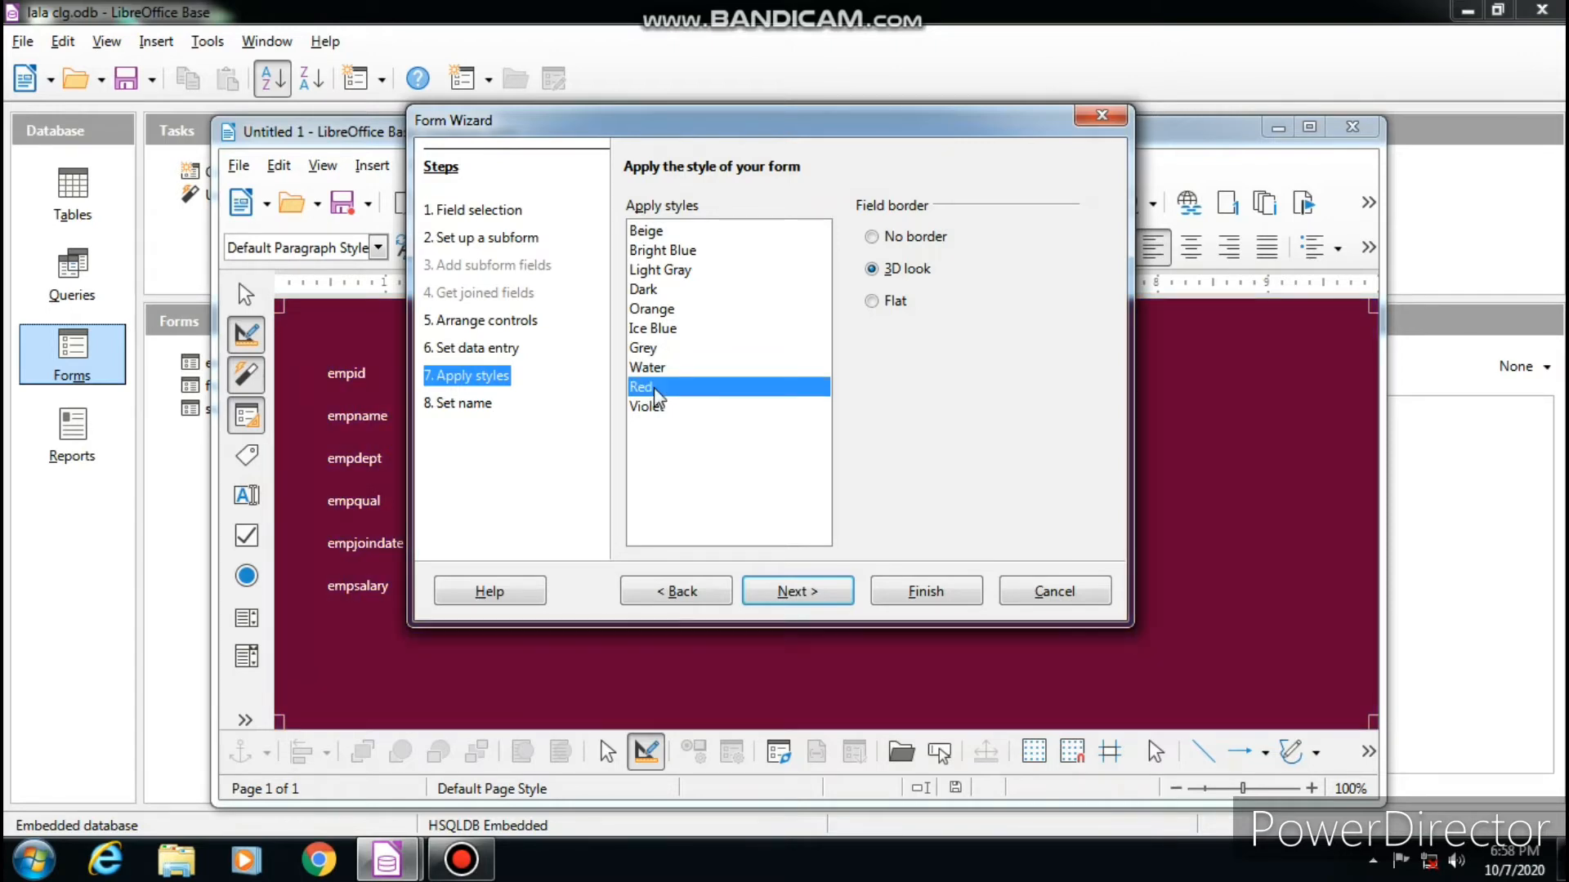
click(657, 293)
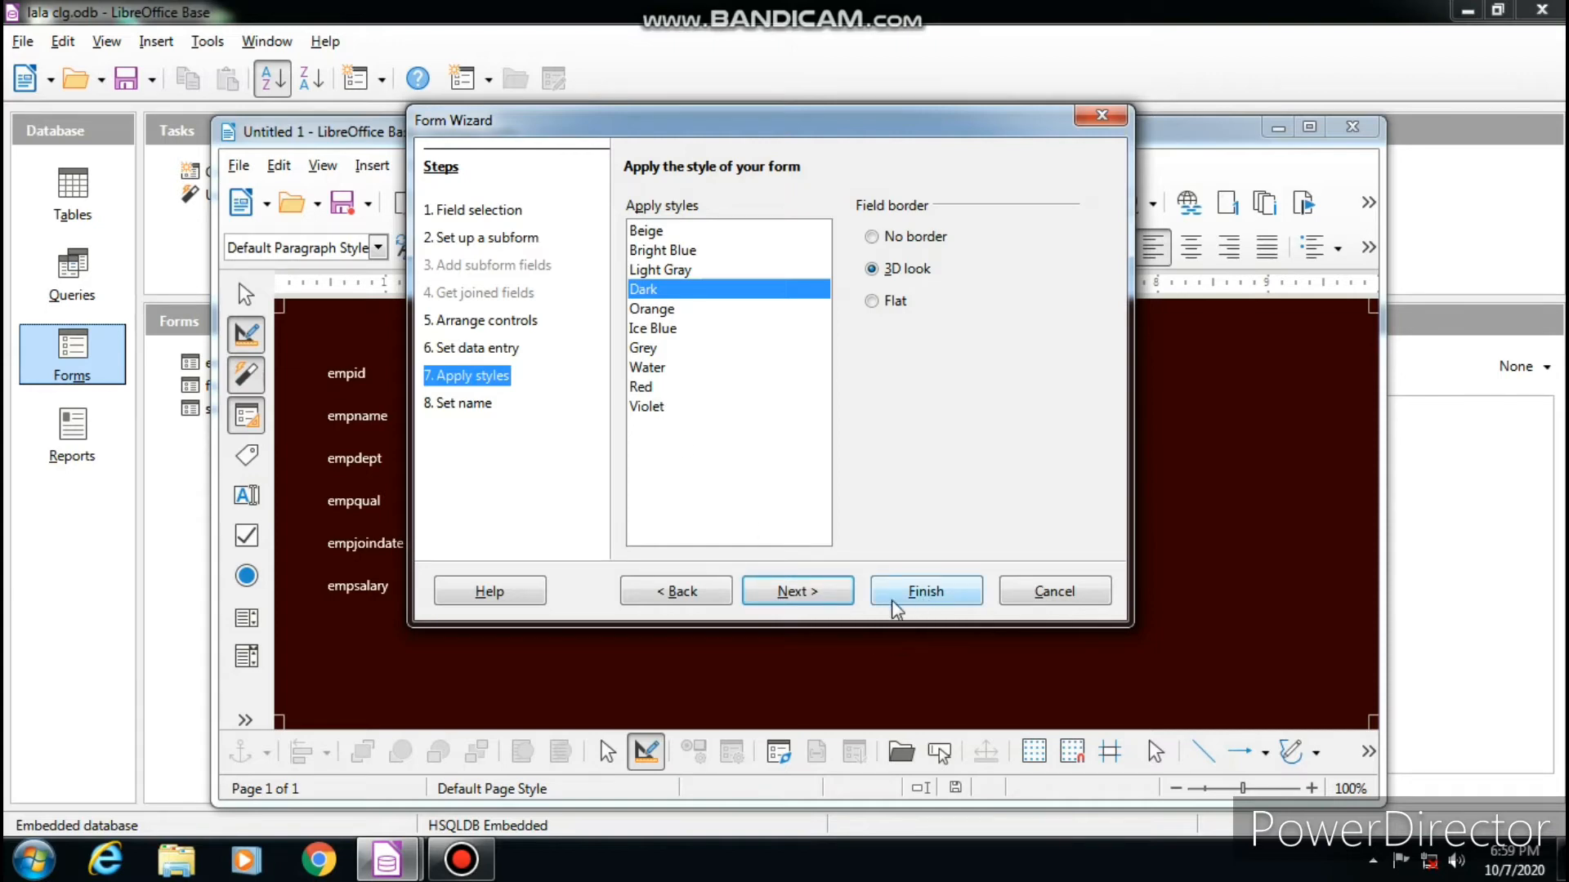
click(793, 591)
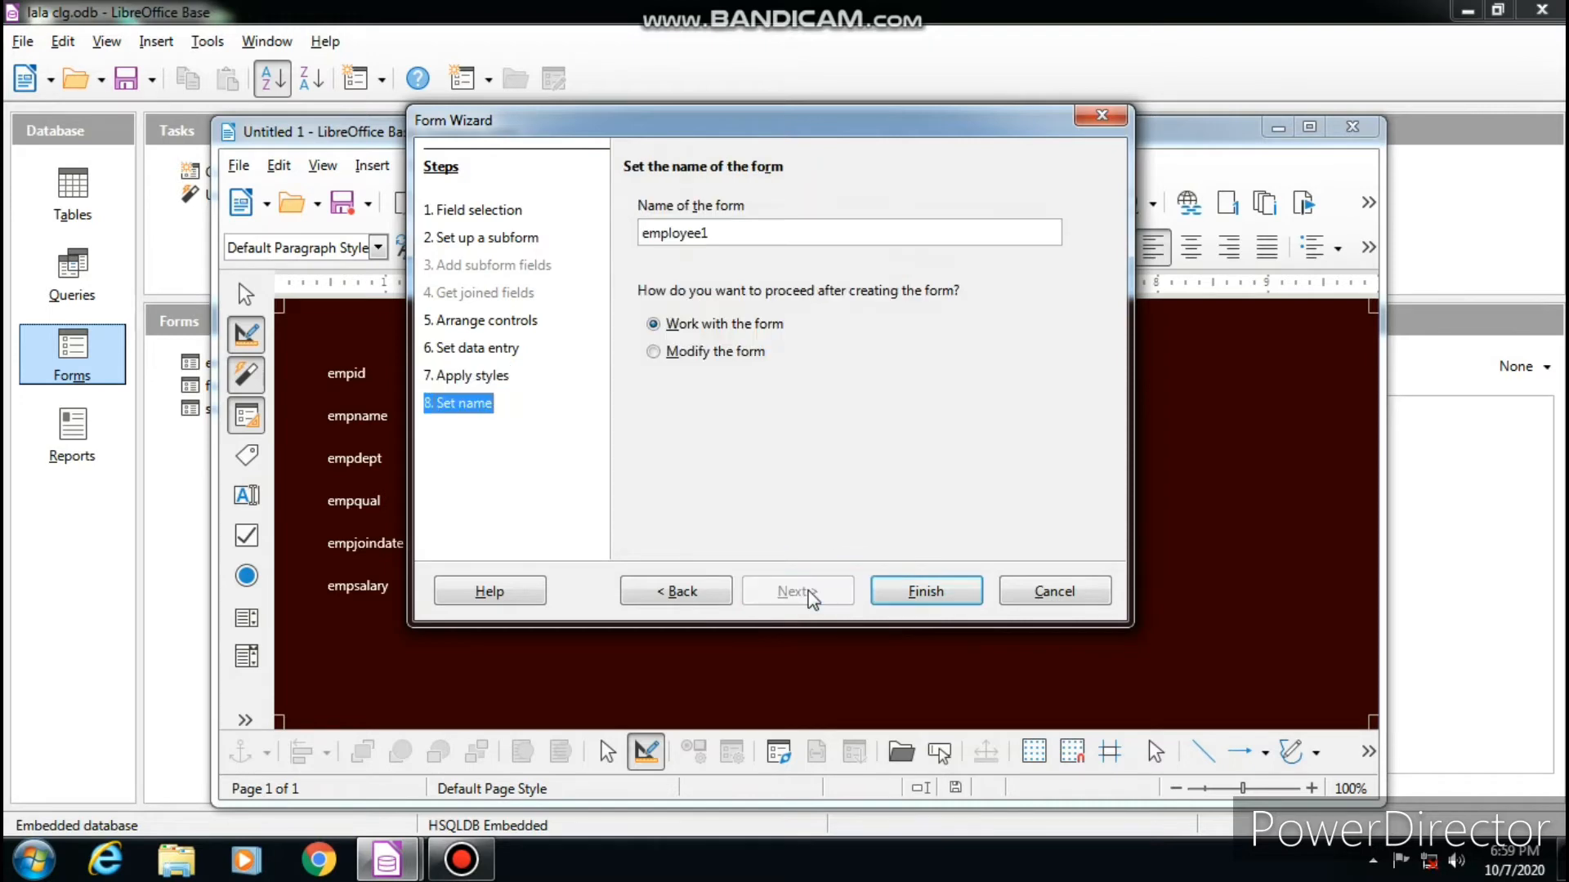
Step: Replace the suggested name employee1 with form2 and finish the wizard to work with the form
click(733, 231)
key(BackSpace)
key(BackSpace)
key(BackSpace)
key(BackSpace)
key(BackSpace)
key(BackSpace)
key(BackSpace)
key(BackSpace)
key(BackSpace)
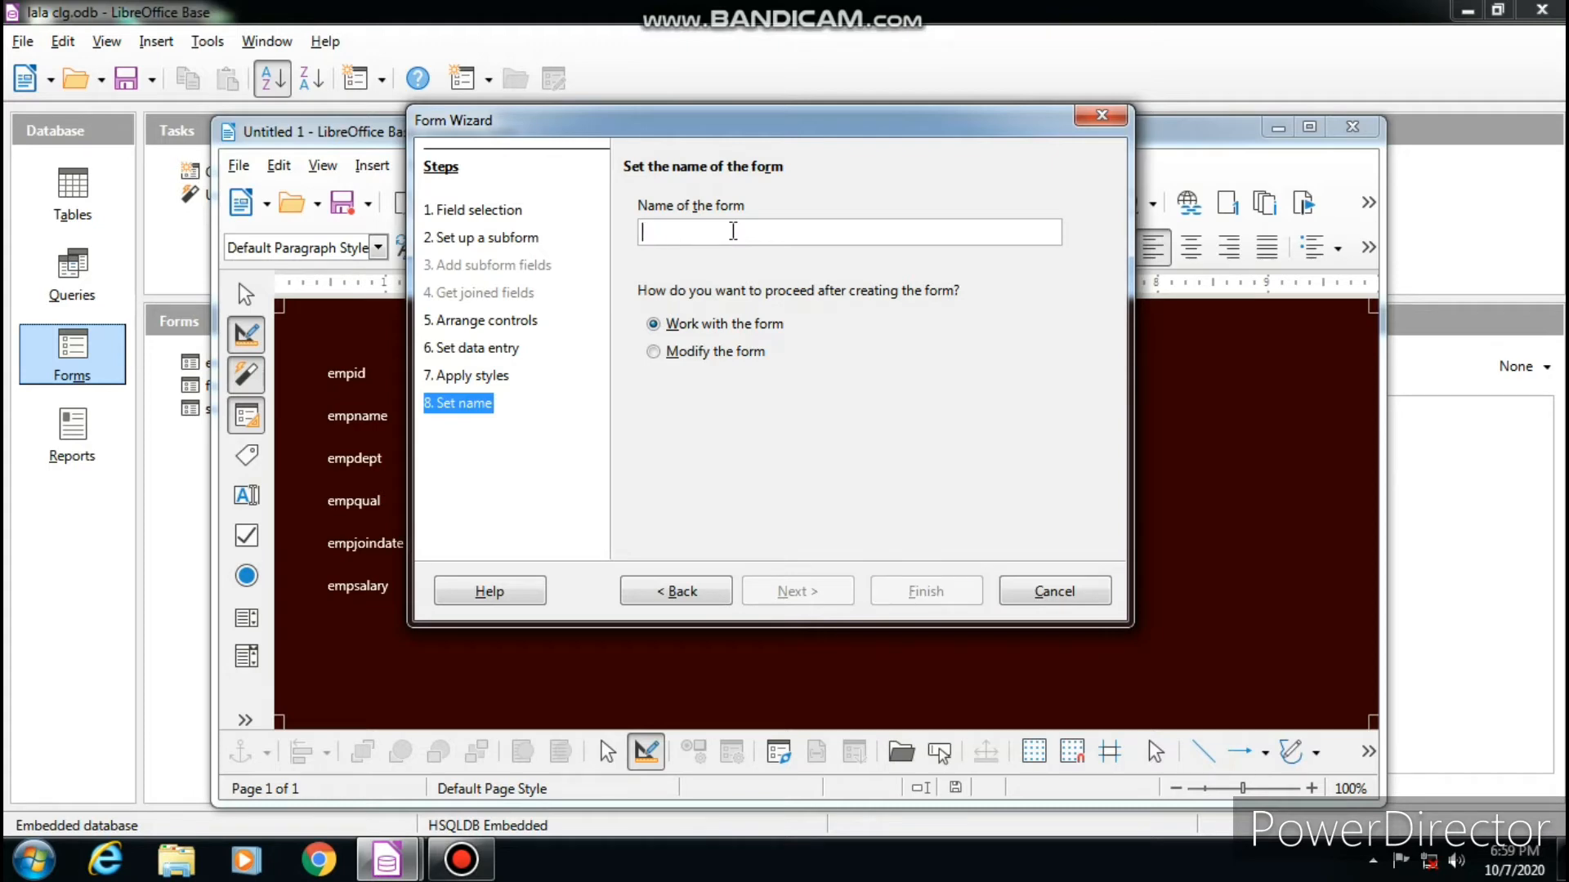
text(form2)
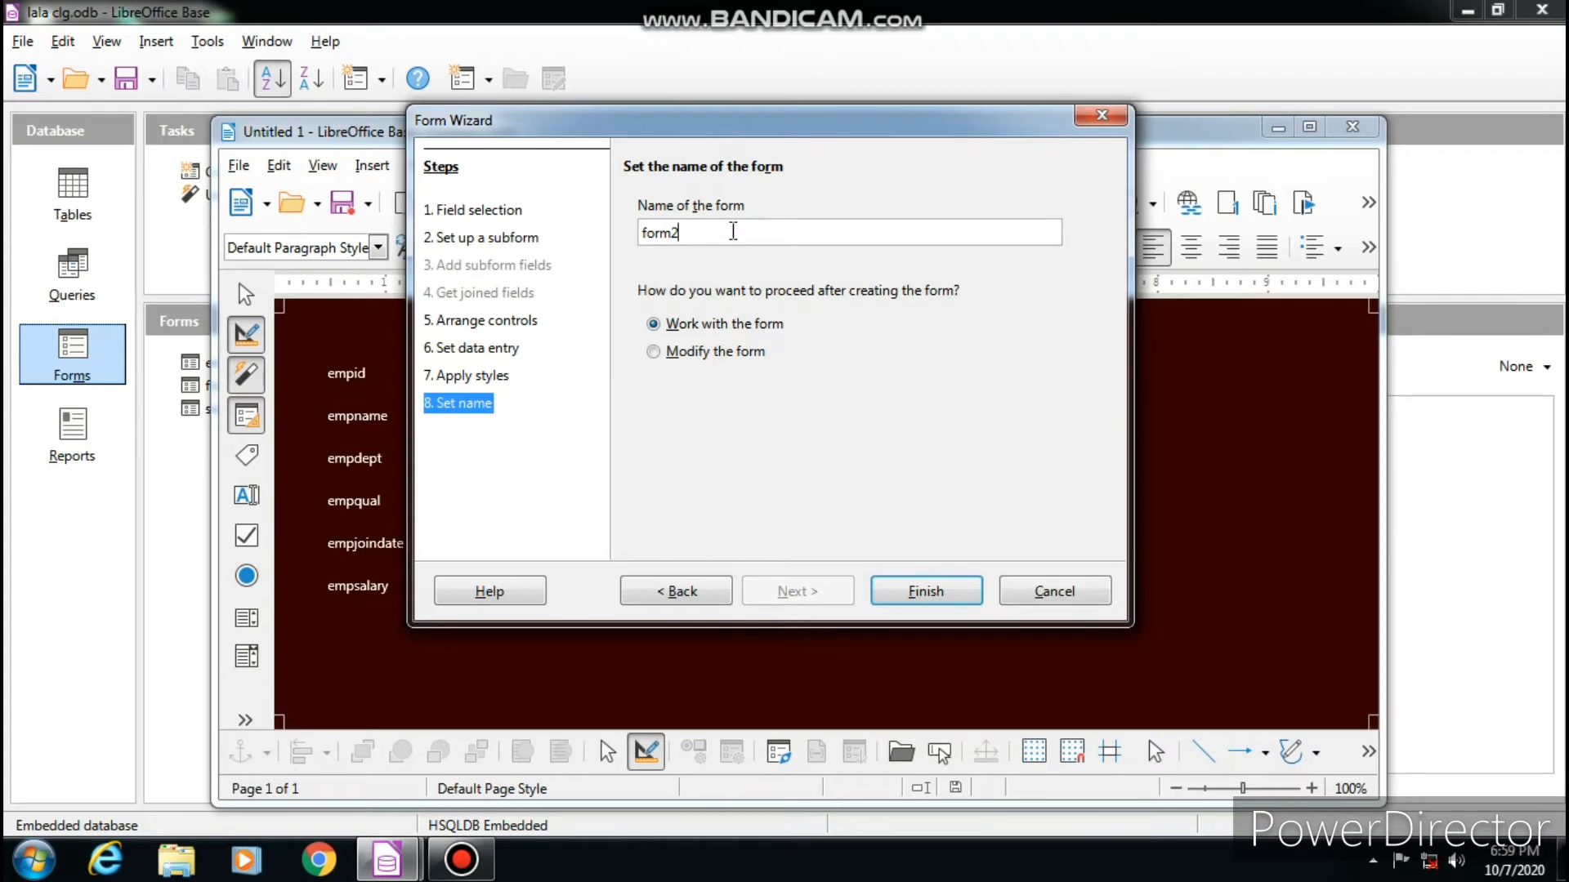
click(929, 599)
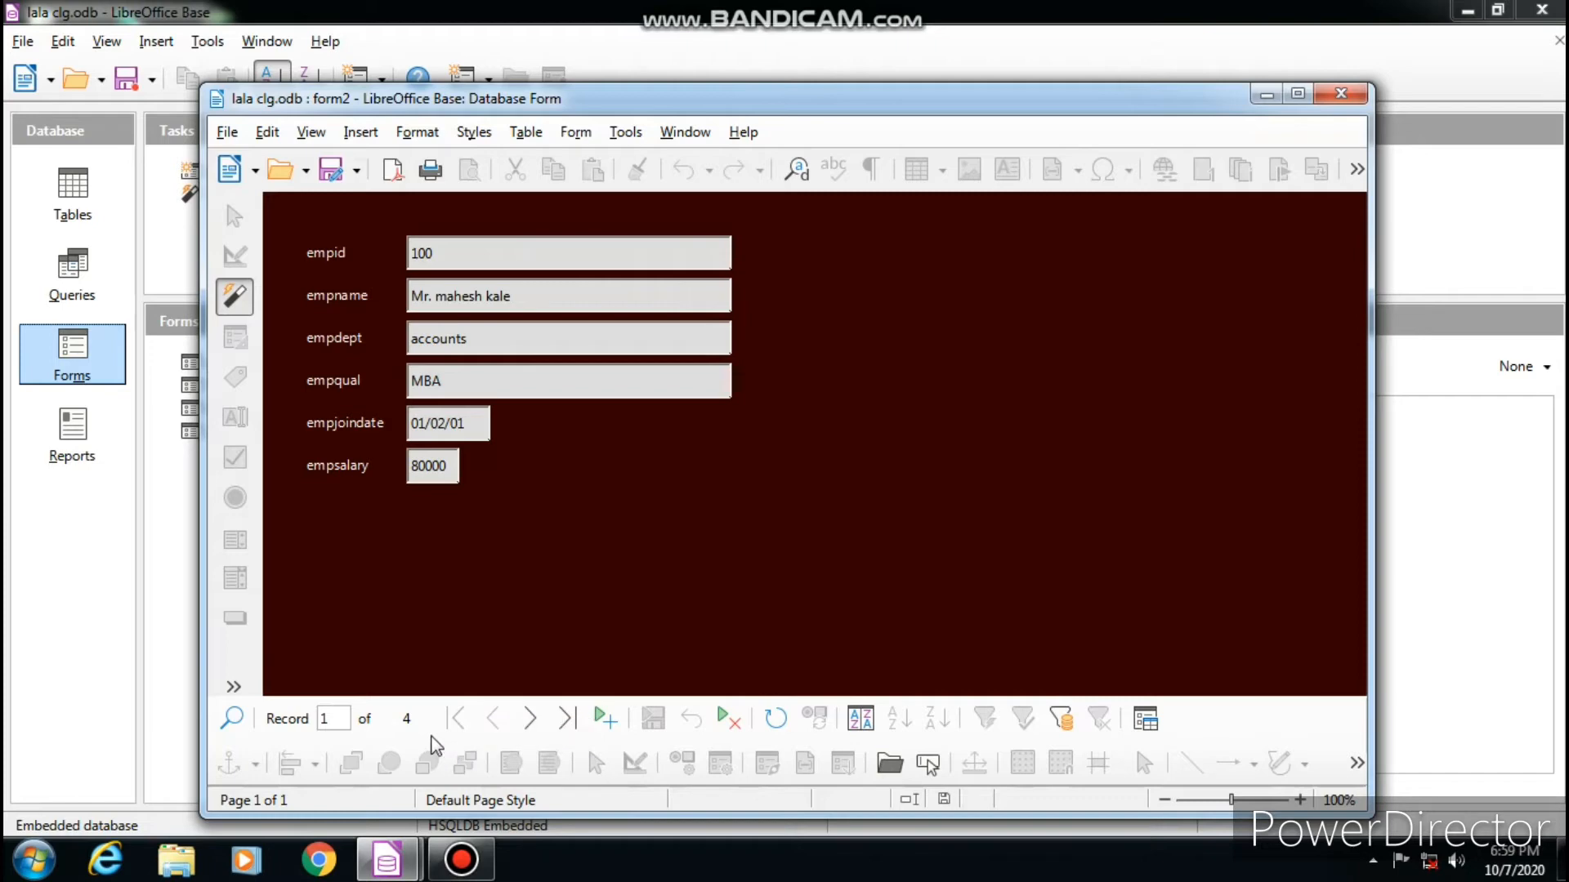
Step: Page past the four existing employee records to a blank record 5 of 5
click(528, 720)
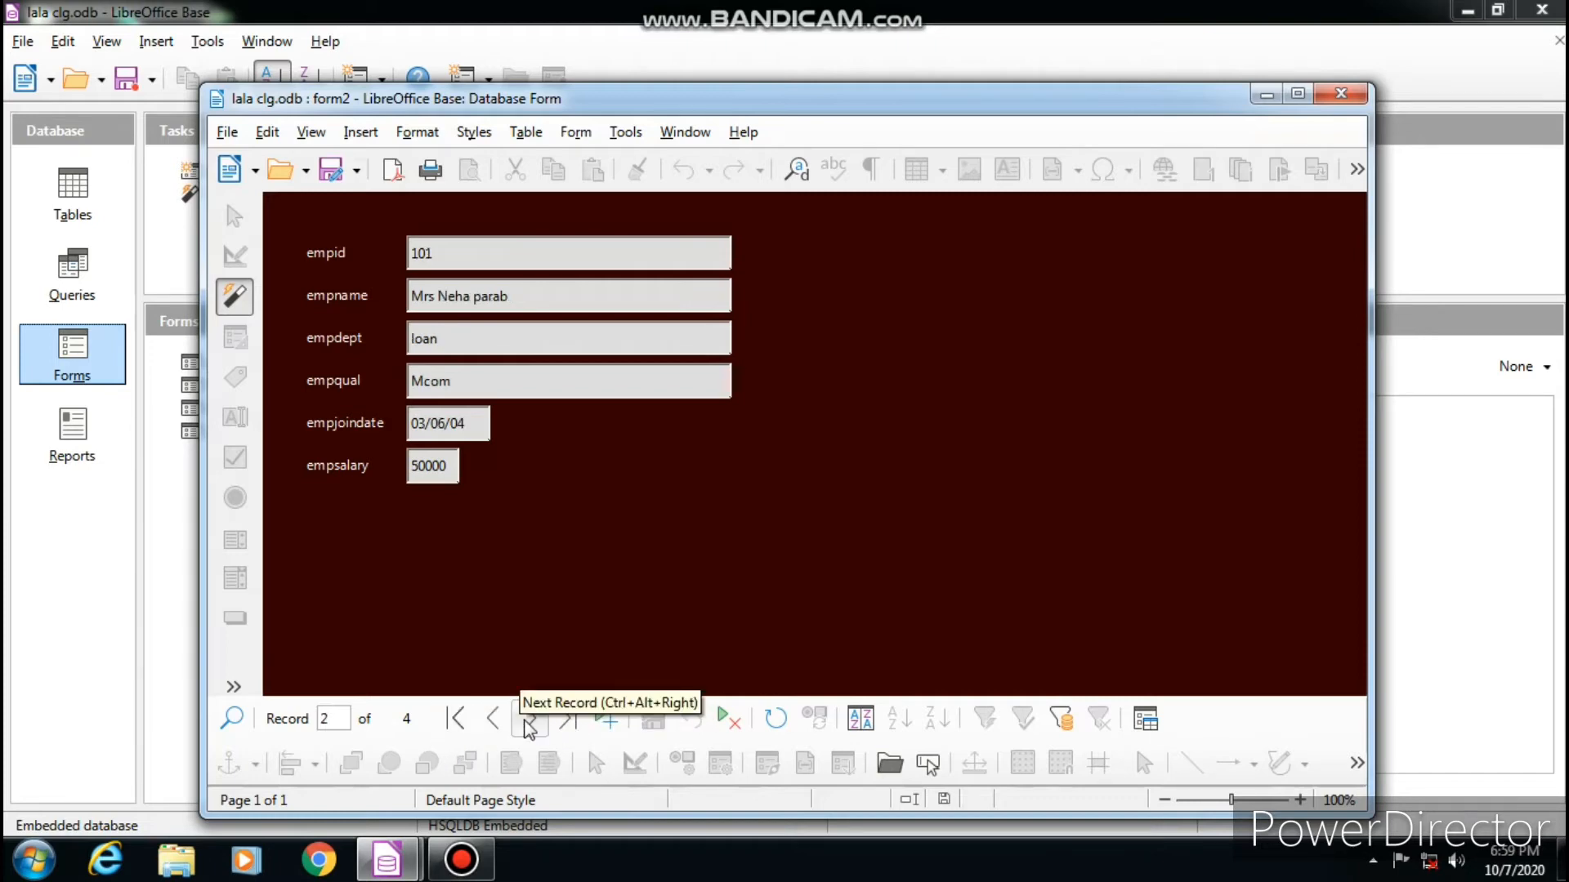
click(528, 721)
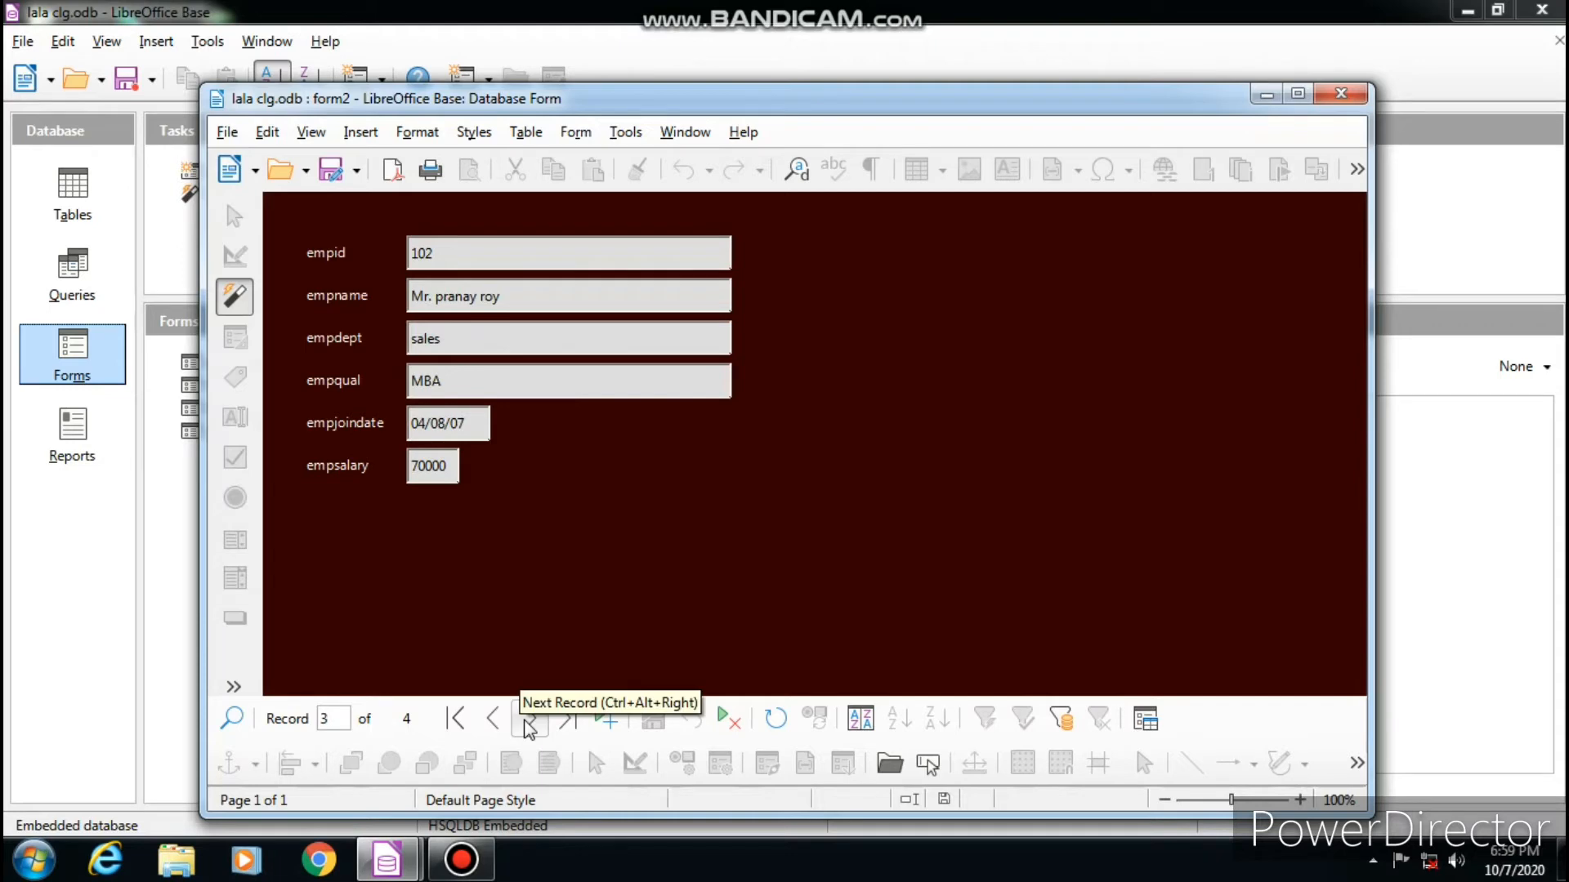
click(527, 721)
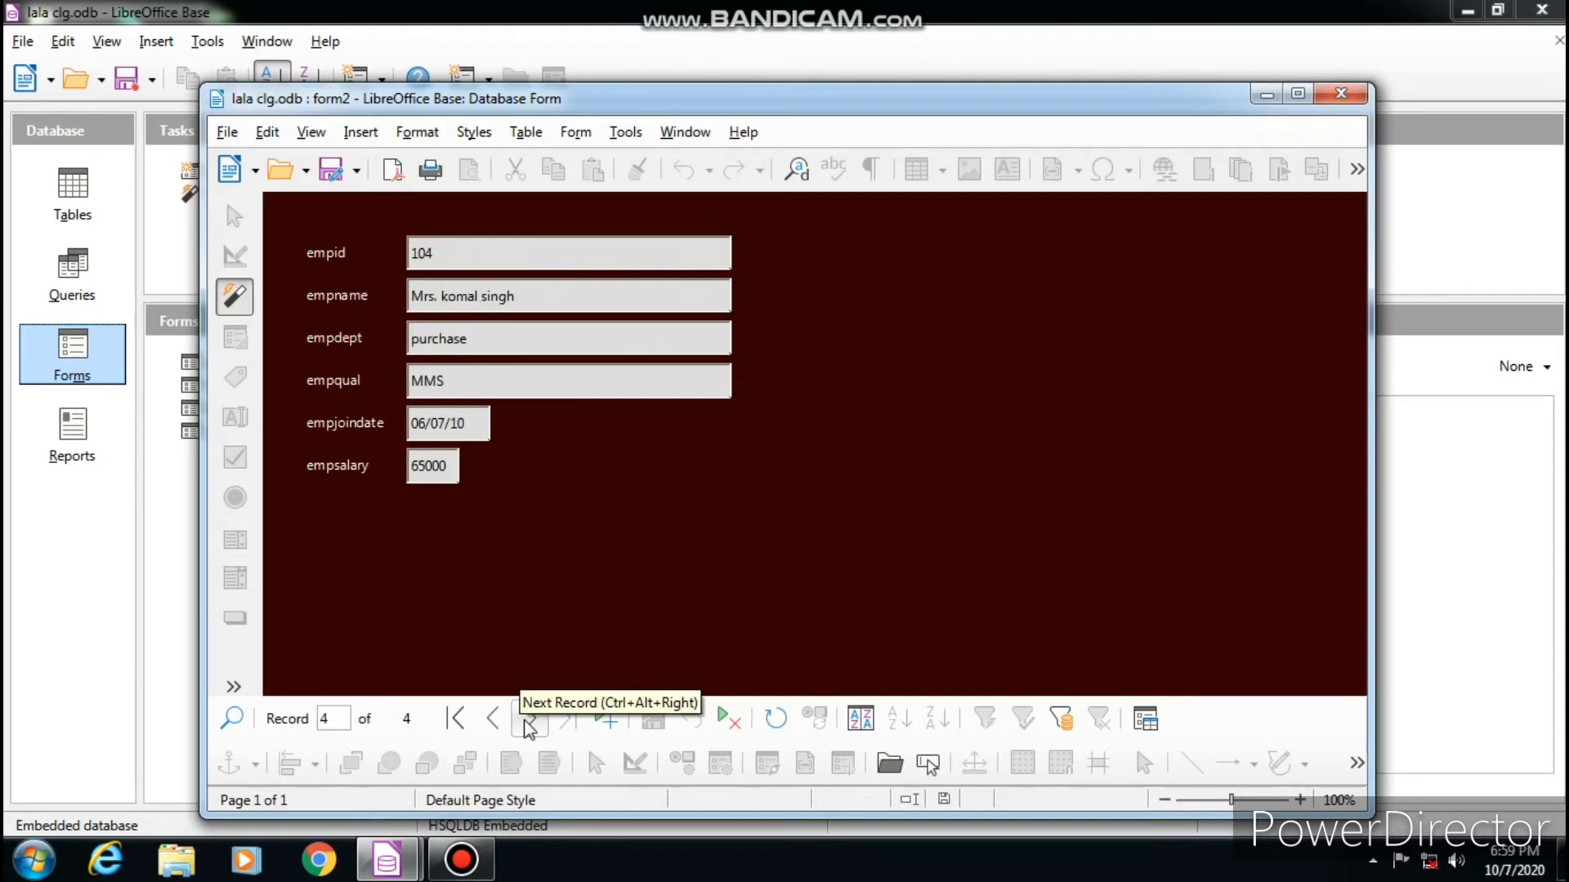
click(528, 723)
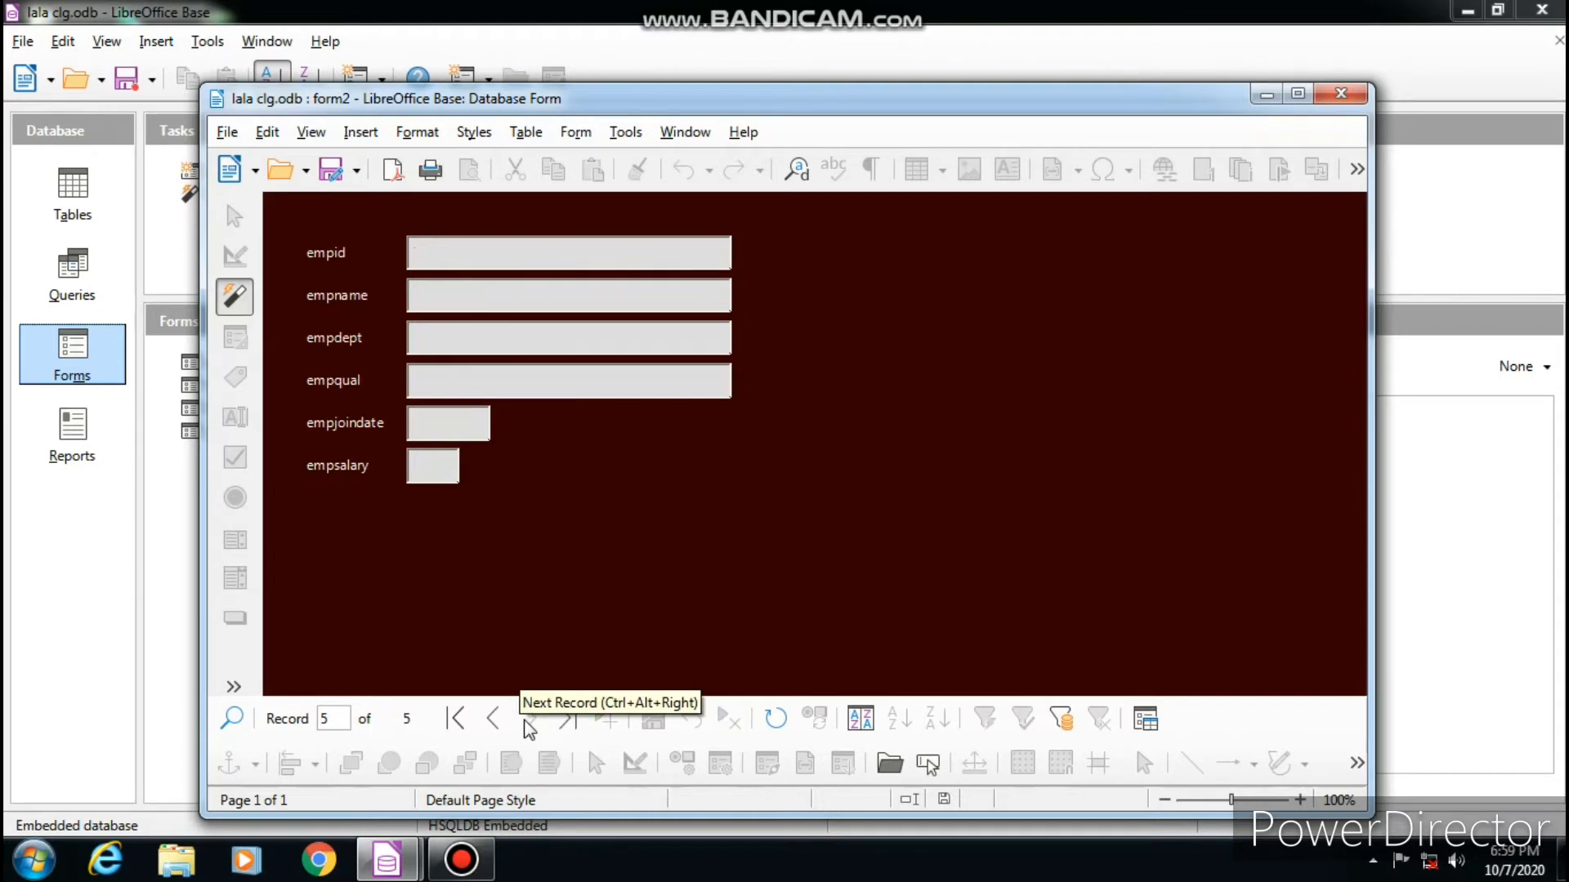
Step: Enter empid 103, the employee's full name, and empdept I.T. in the new record
click(456, 258)
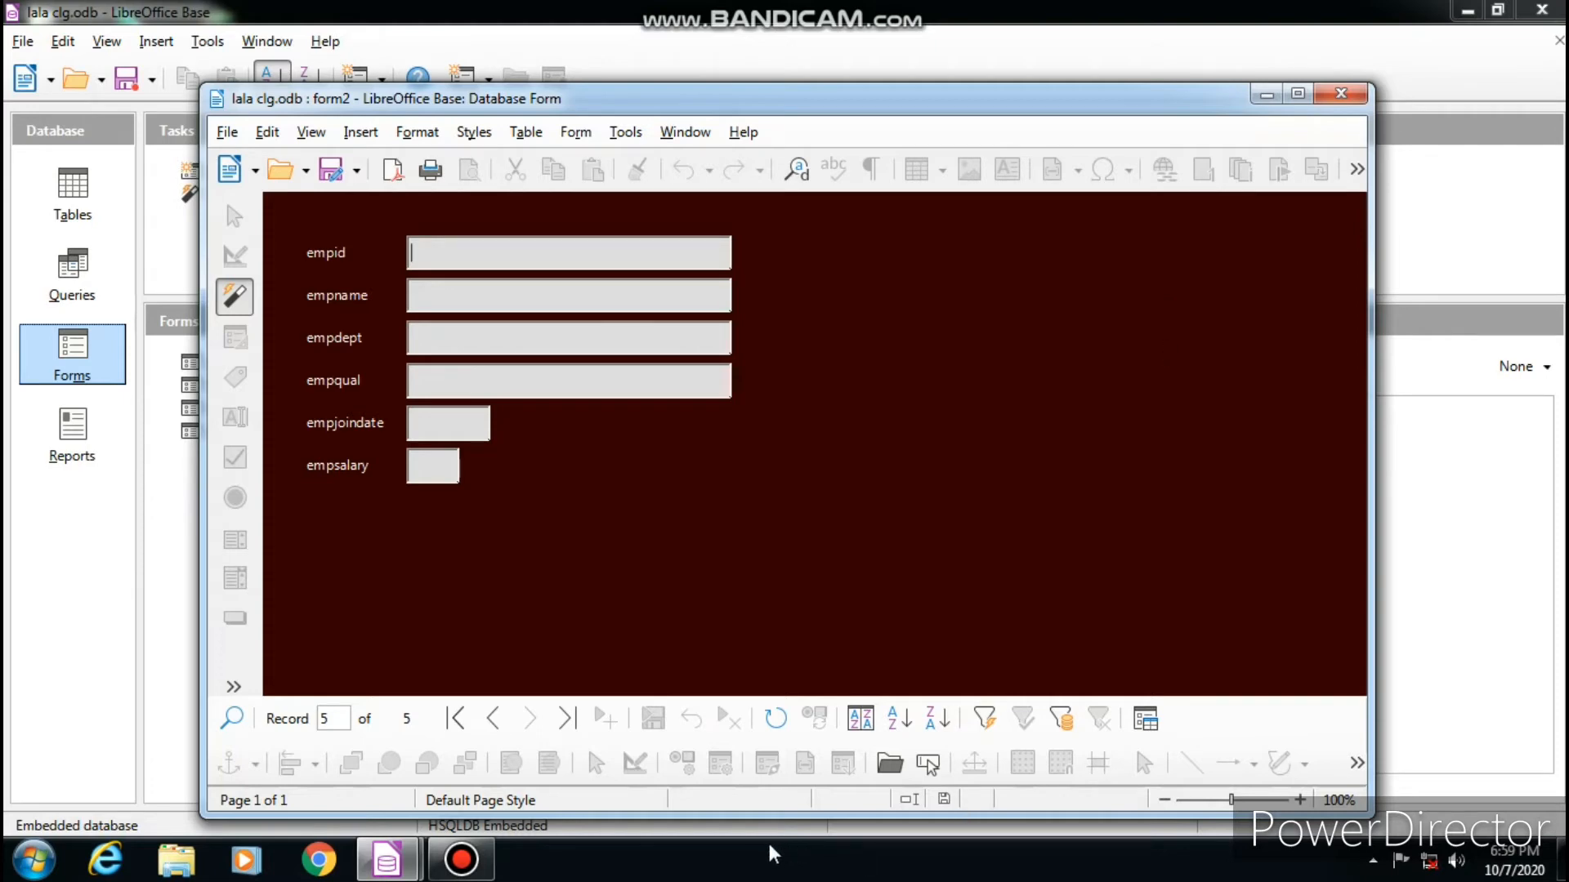
text(10)
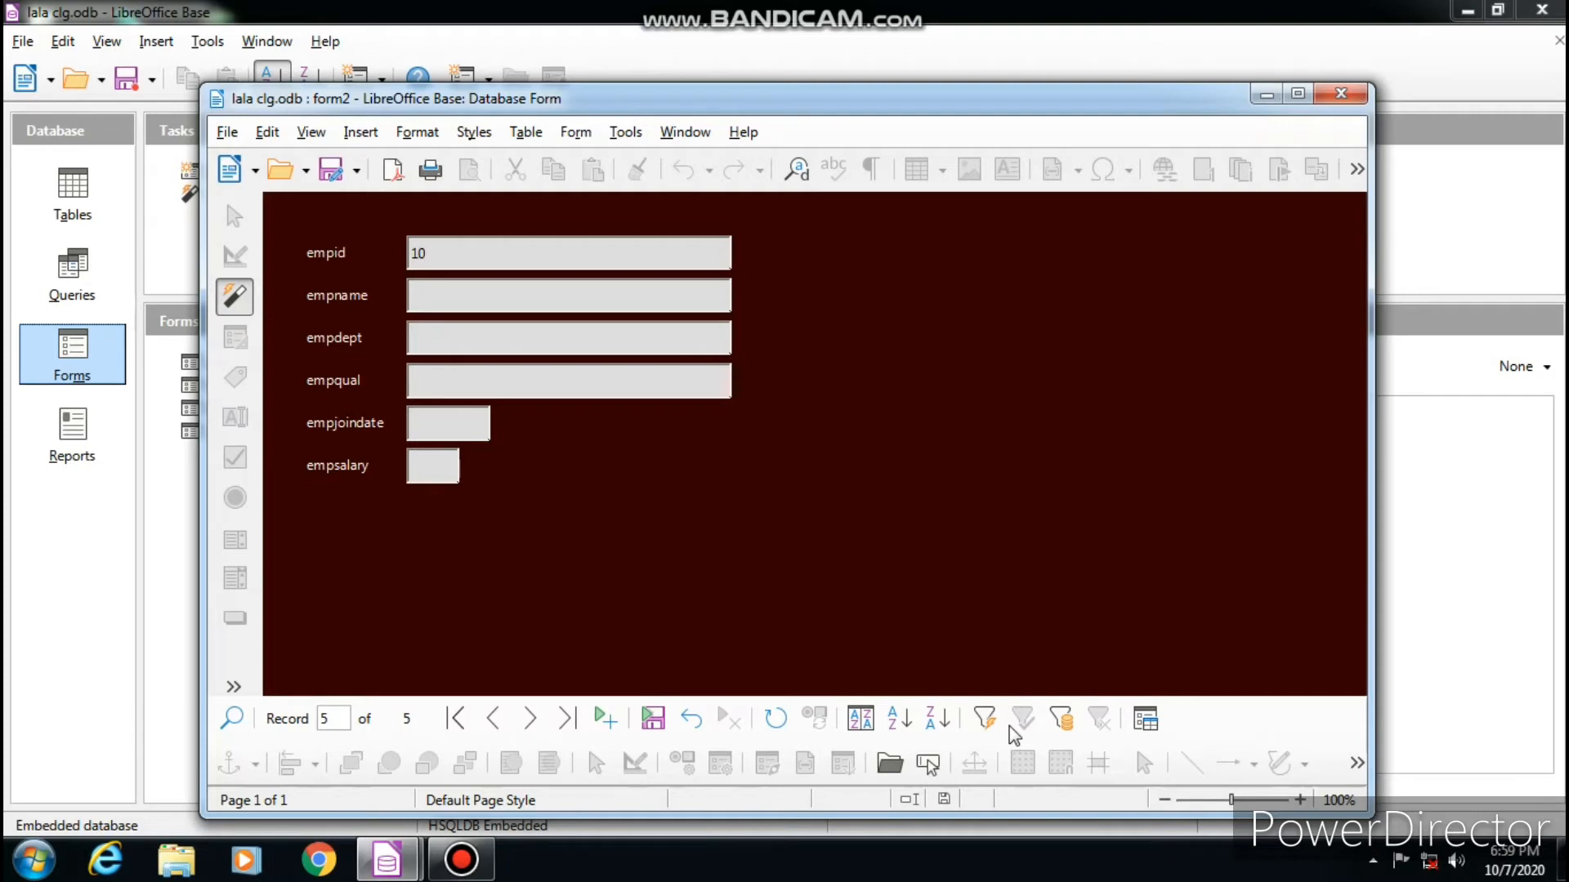
text(3)
click(455, 300)
text(Mr.)
text(sa)
text(chin)
text(jadh)
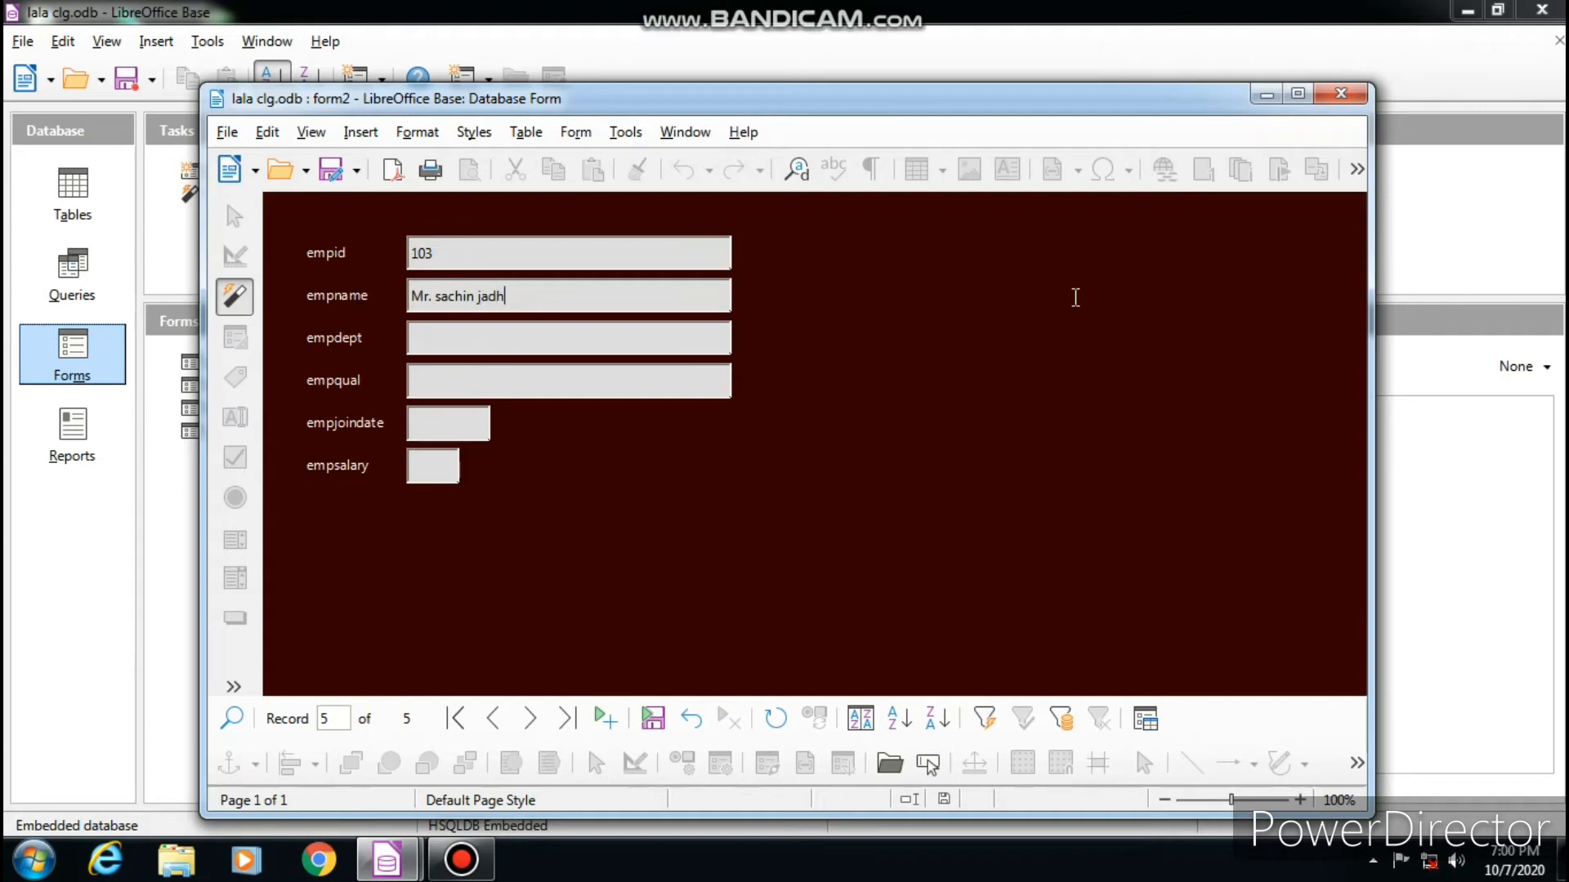
text(av)
click(444, 341)
text(I.T.)
Step: Fill empqual B.E.(COMPUTER ENGG.), empjoindate 02/05/2012 and empsalary 75000, then save the record
click(451, 385)
text(B.E.(COMPUTER)
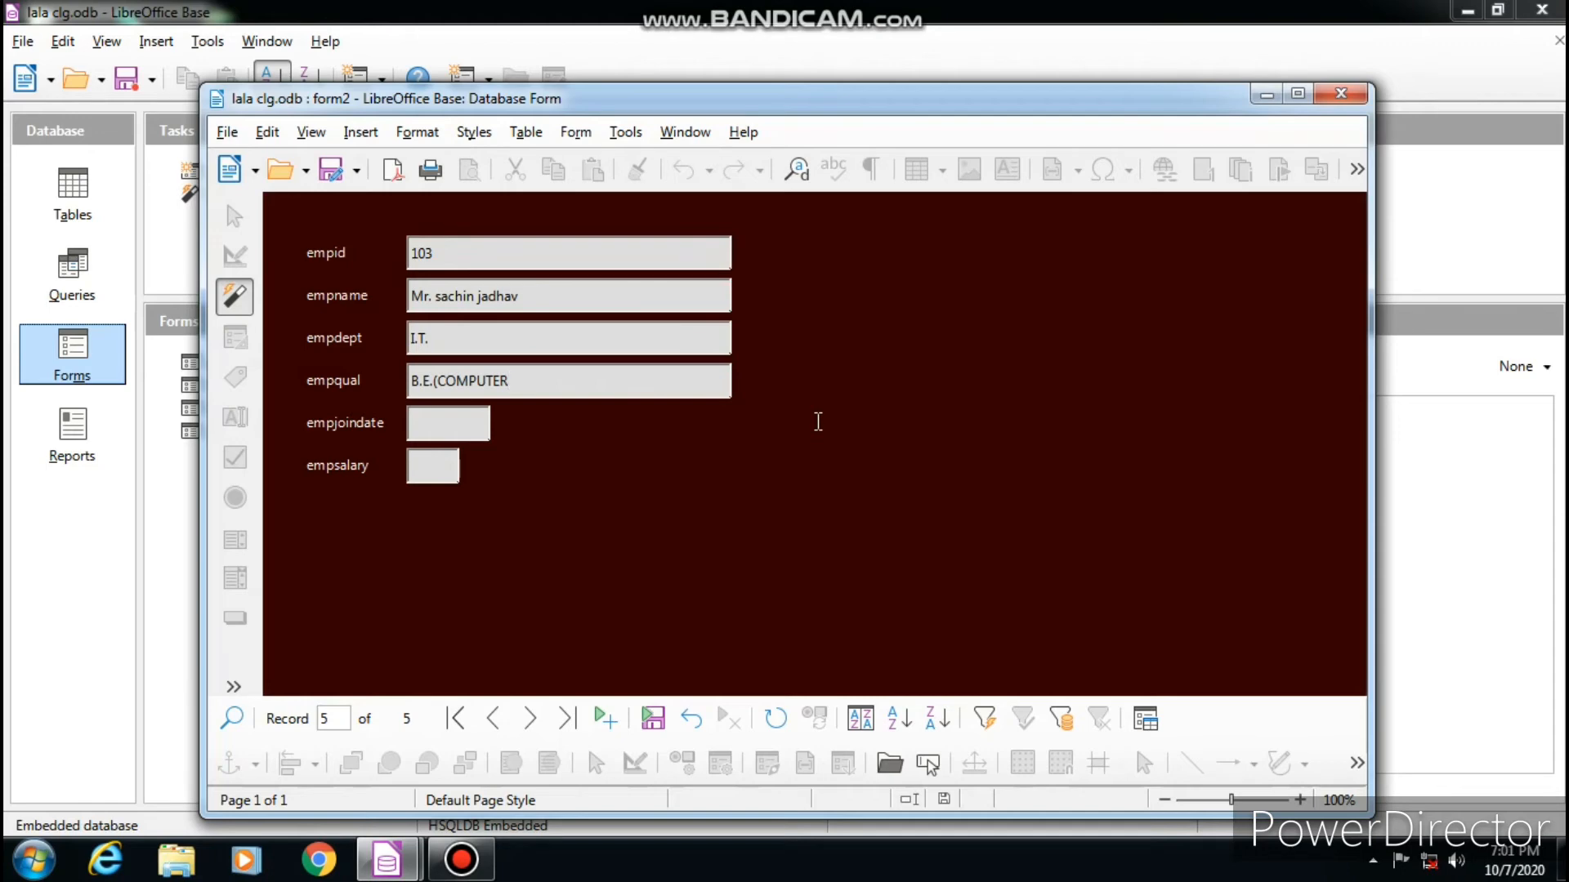
text( ENGG.))
click(450, 428)
text(20)
key(BackSpace)
key(BackSpace)
text(02/05/2012)
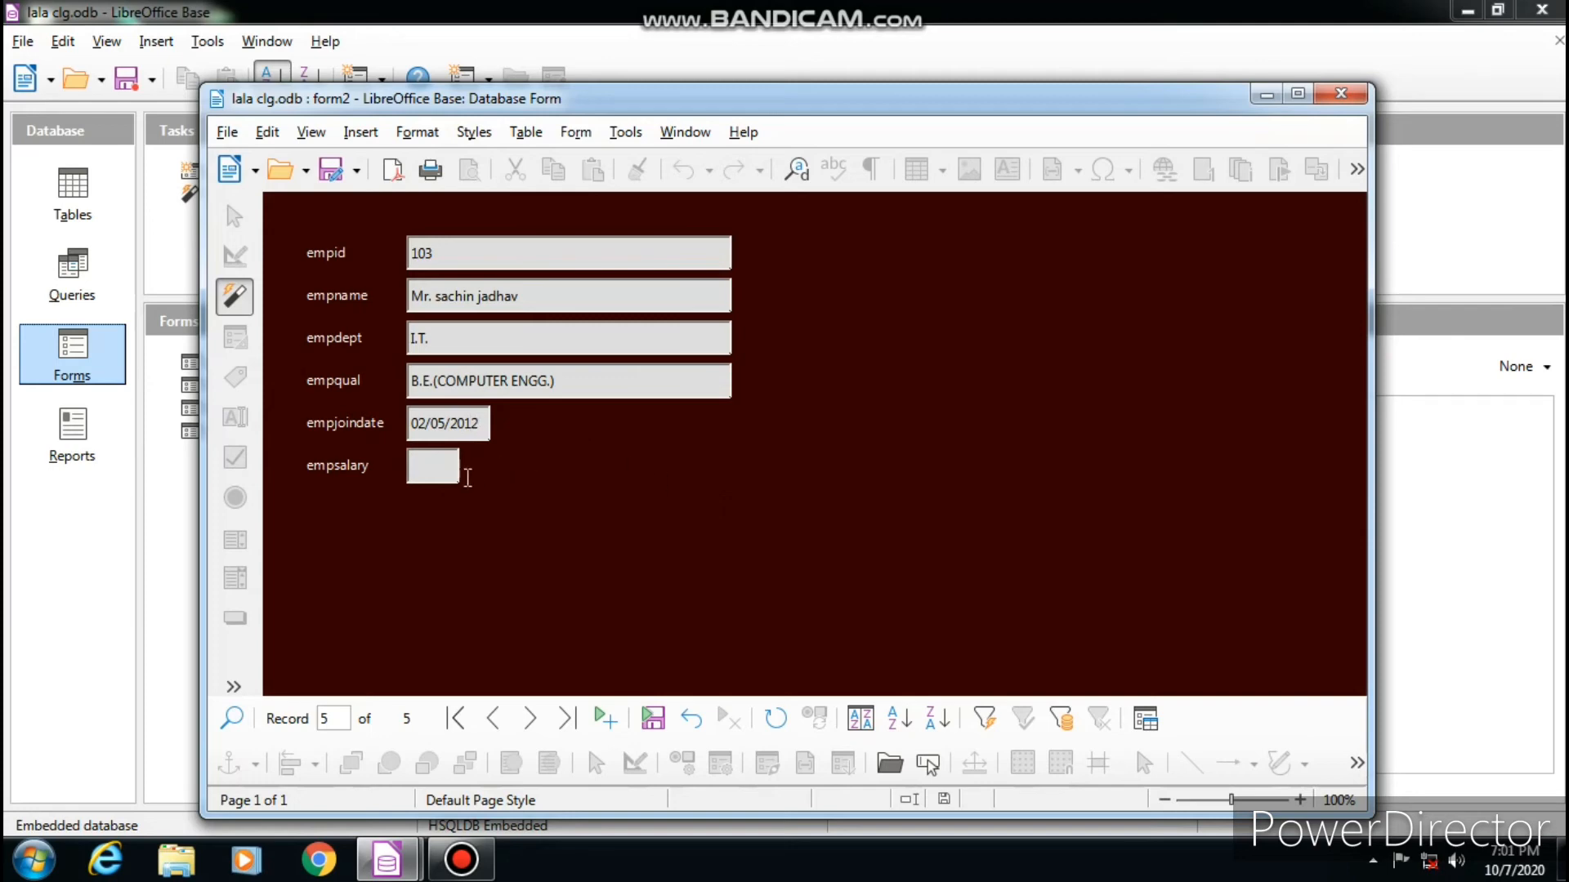
click(437, 464)
text(75000)
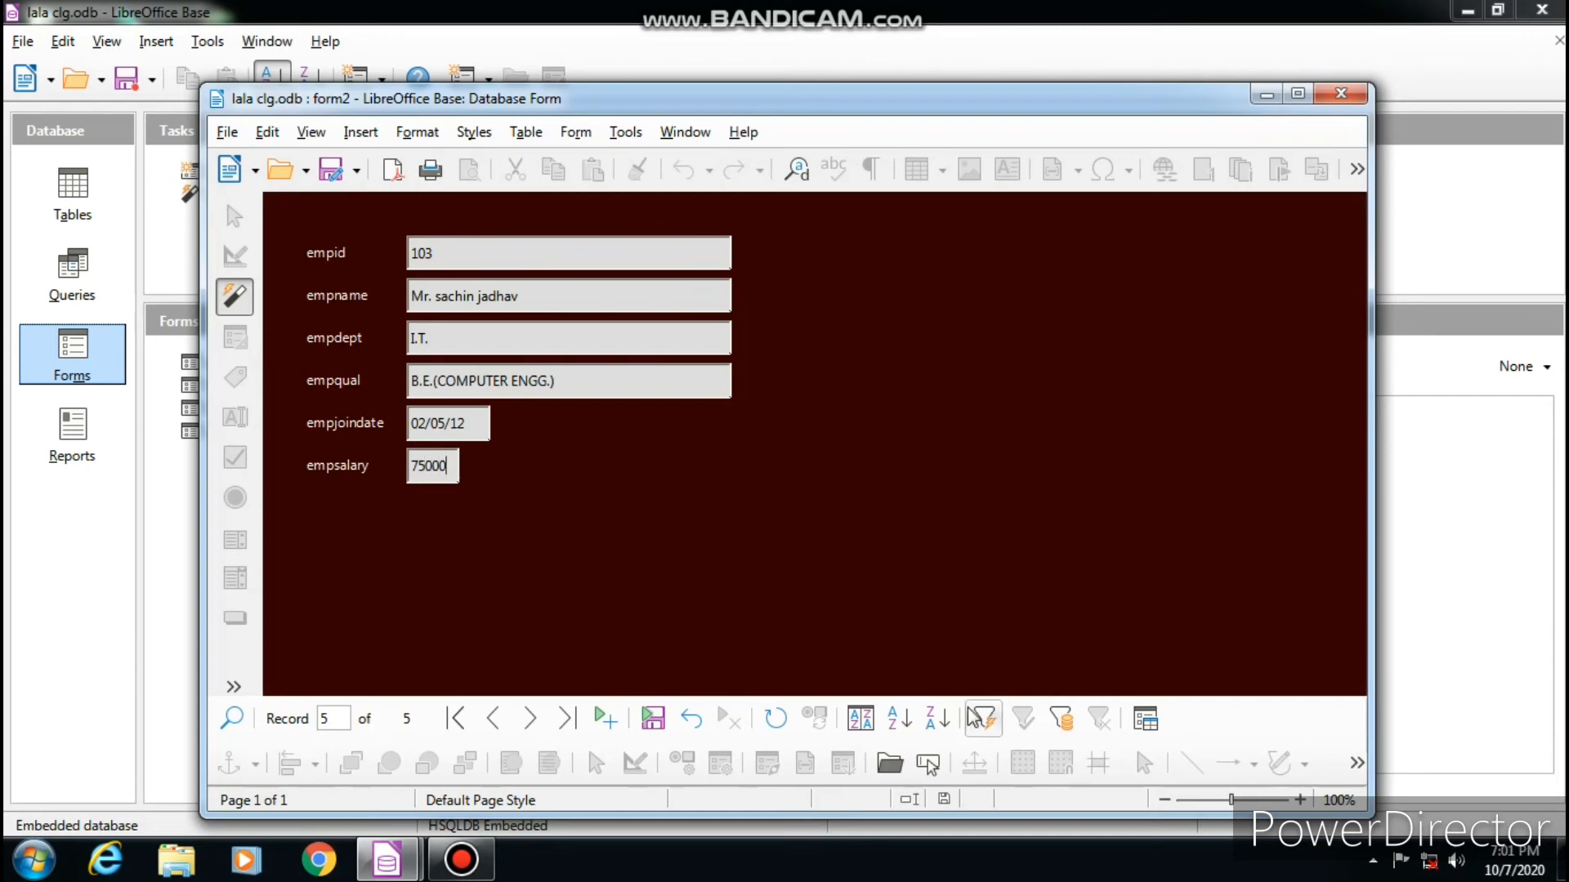
click(654, 719)
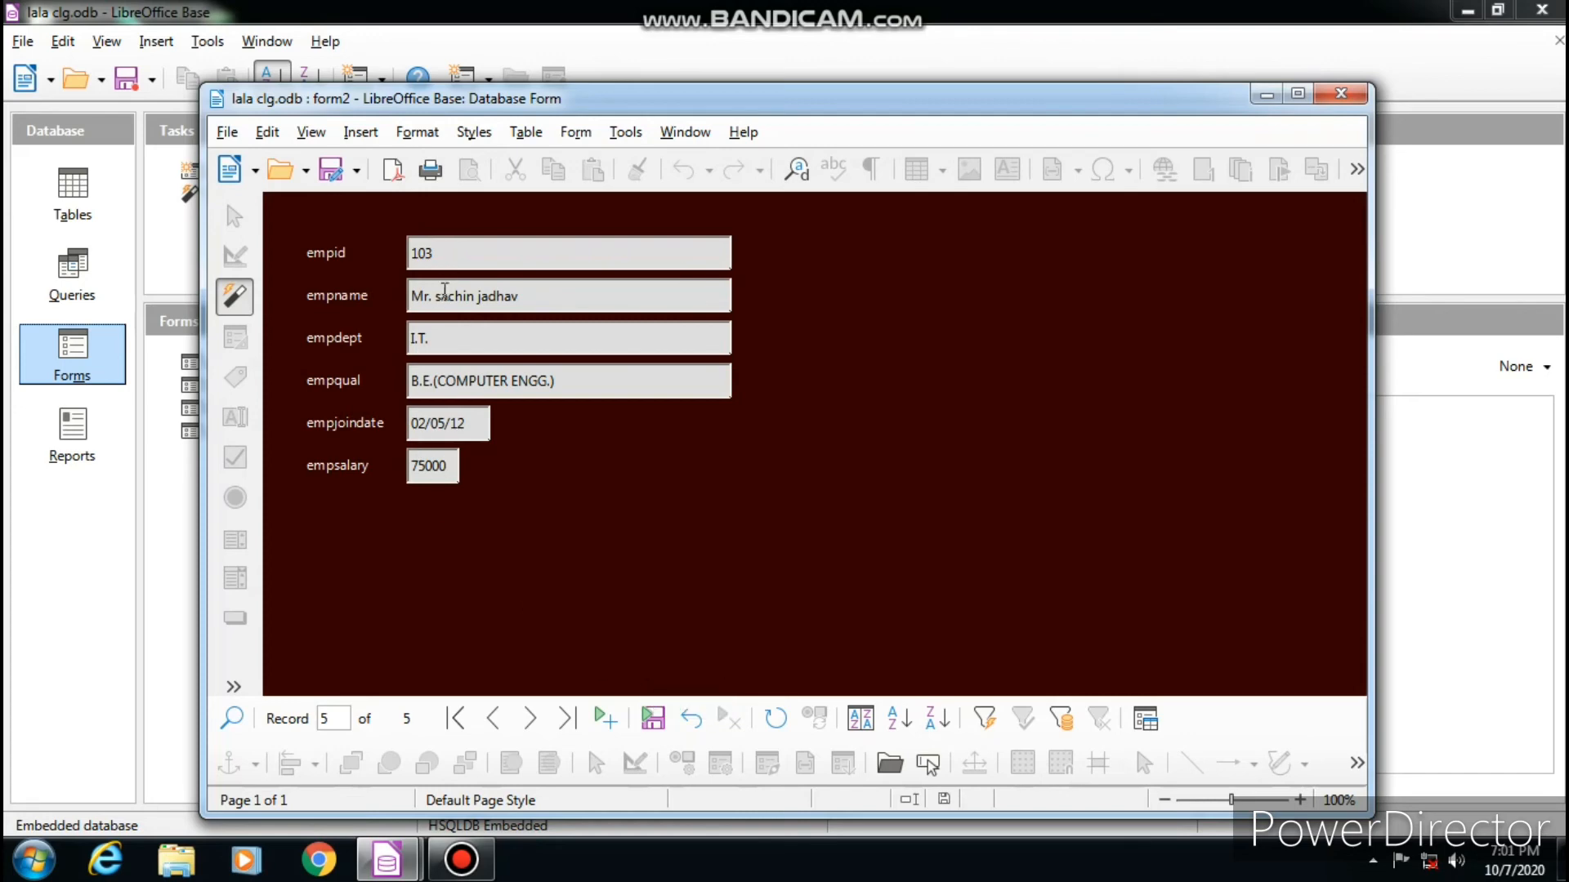
Step: Save the employee 103 record and close the form2 window
click(660, 722)
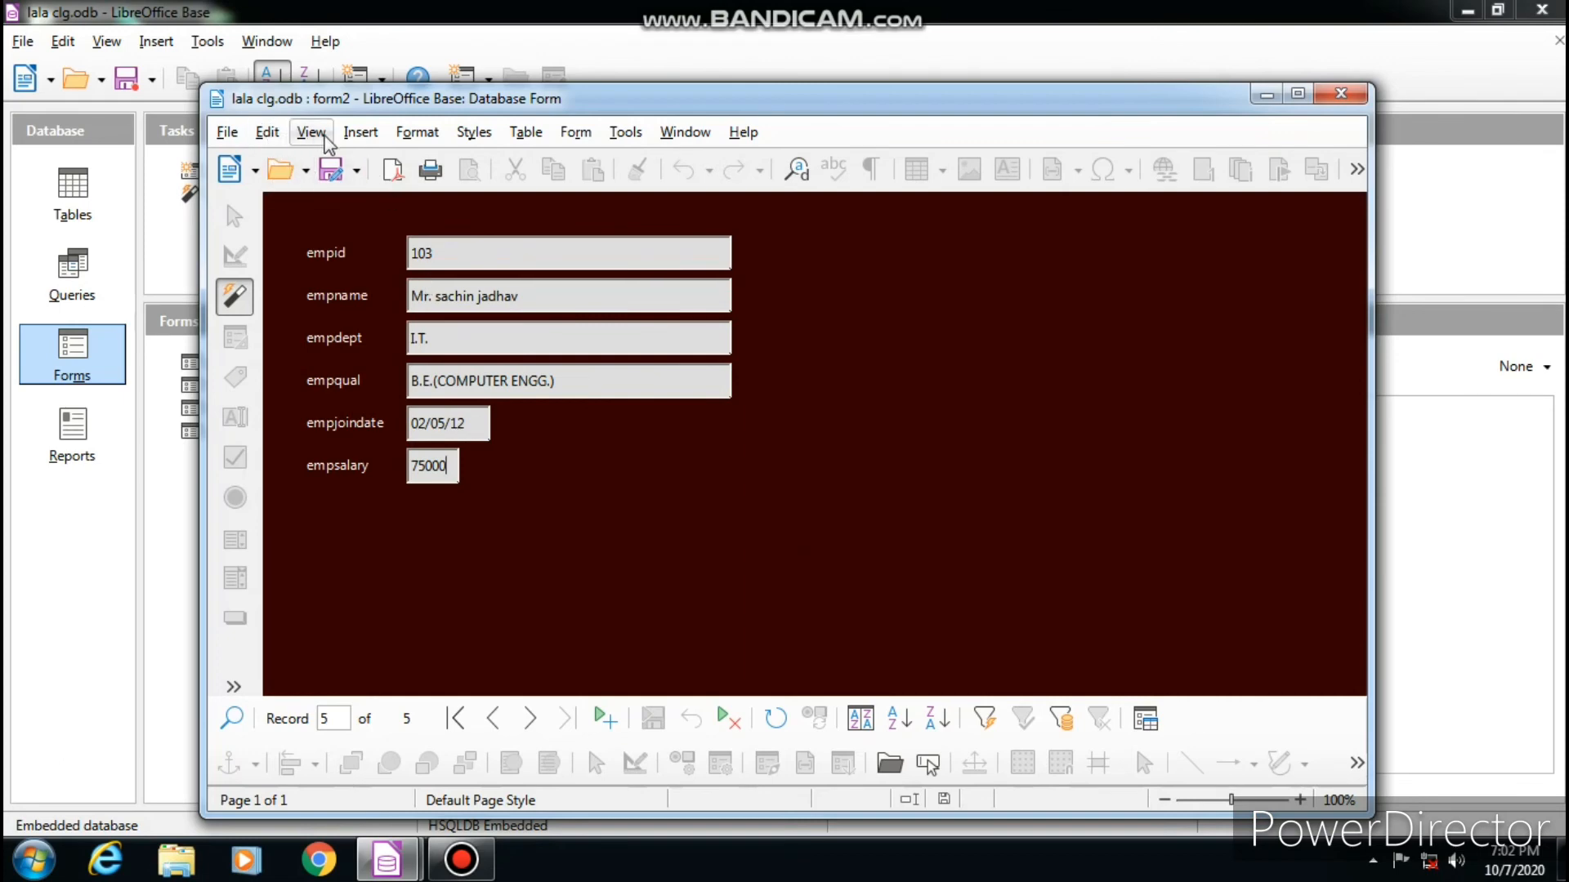
click(1341, 98)
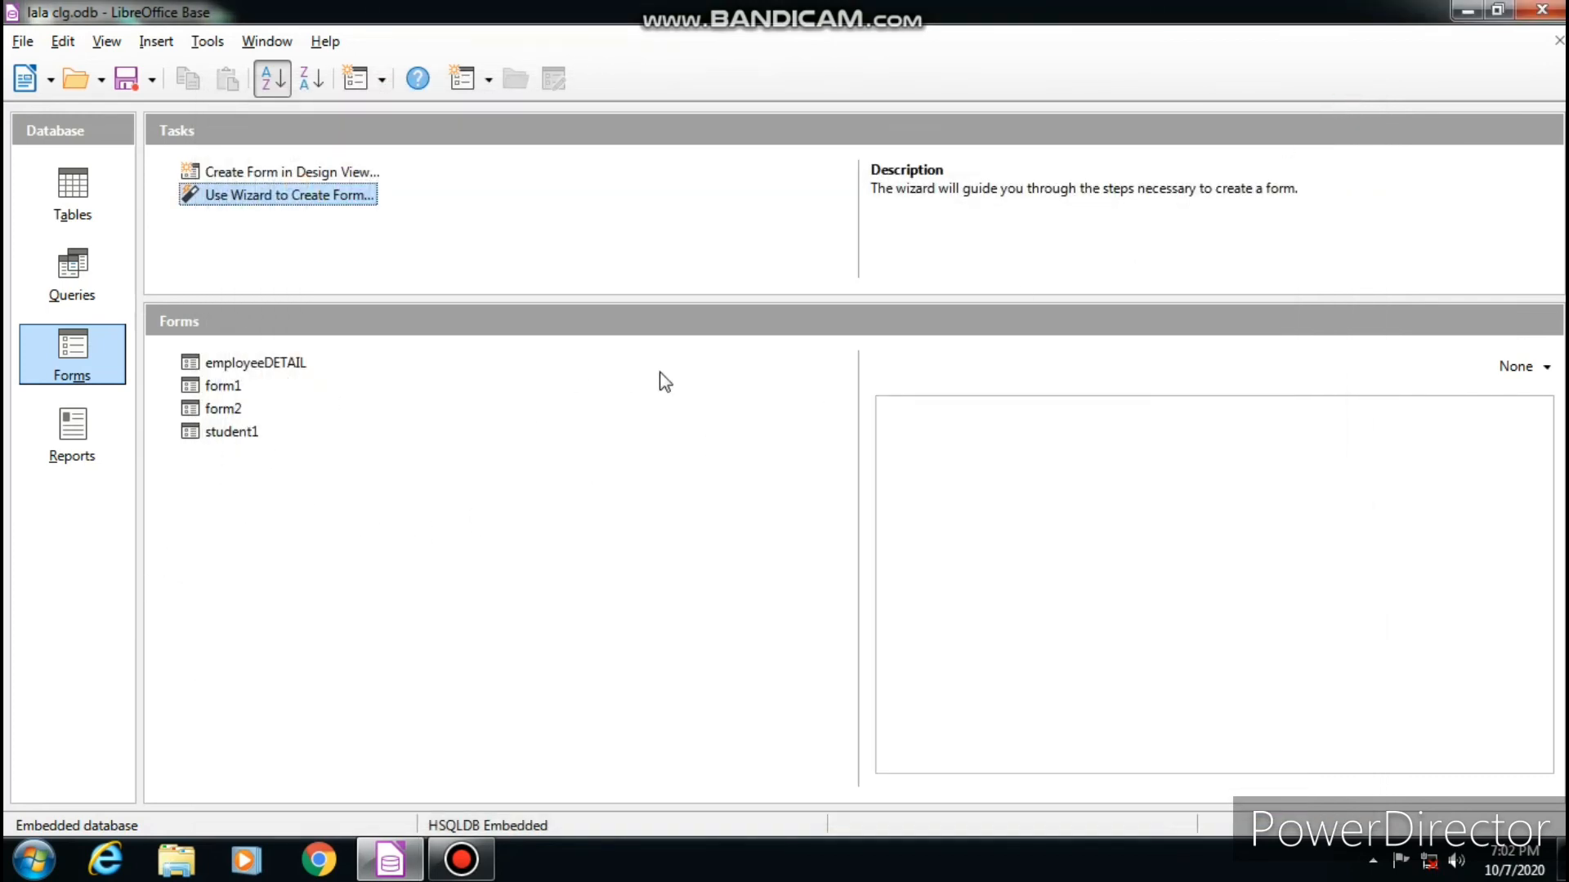
Step: Reopen form2 and browse forward through its five records to confirm employee 103 is stored
double_click(223, 409)
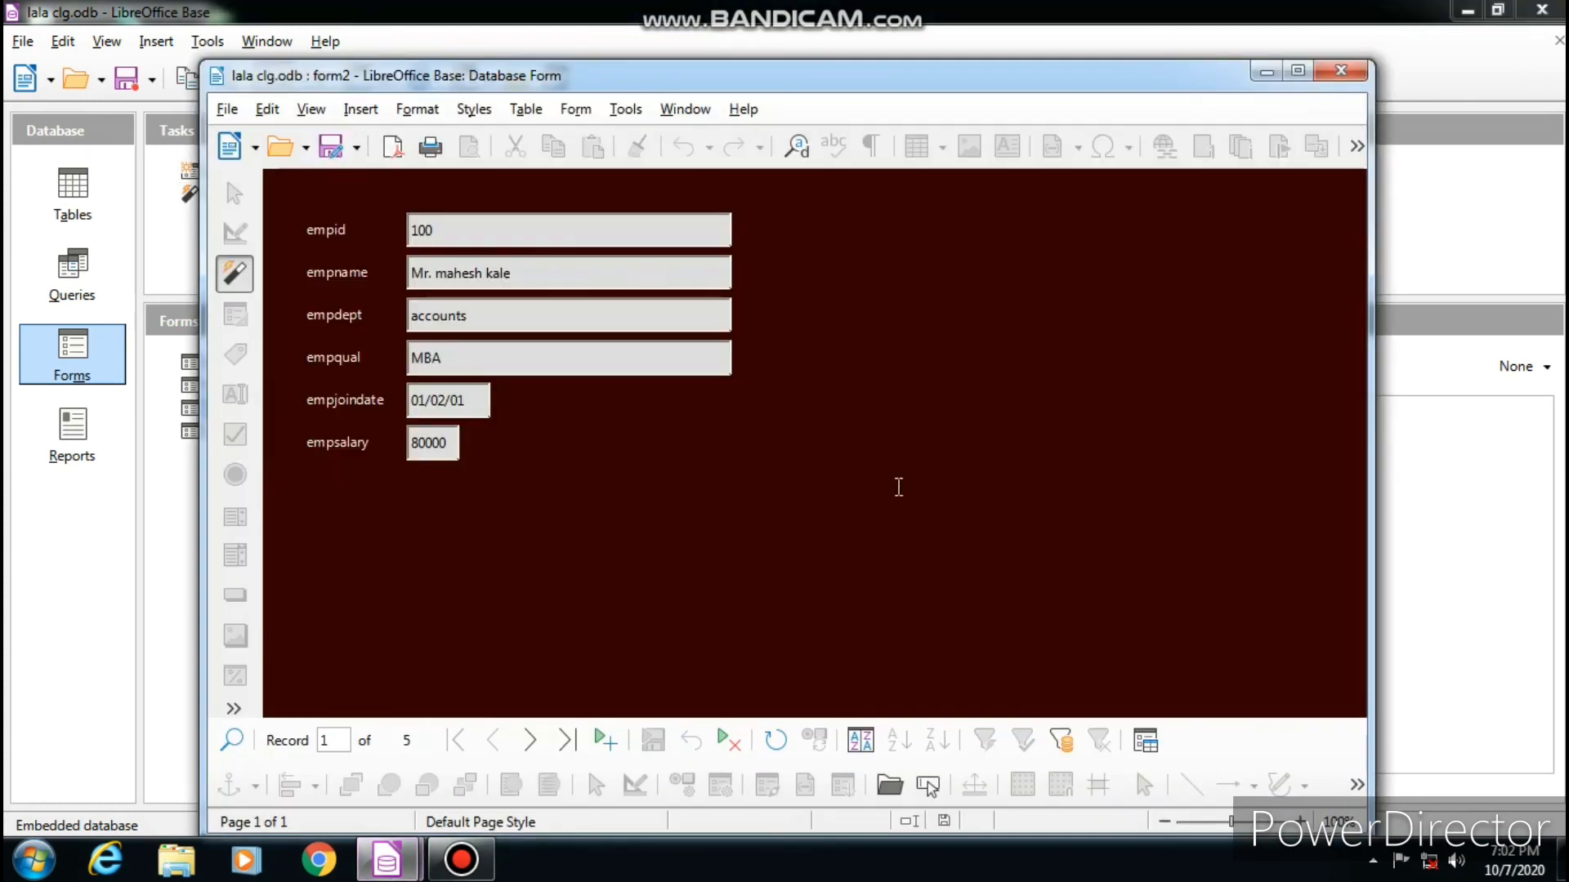
click(531, 744)
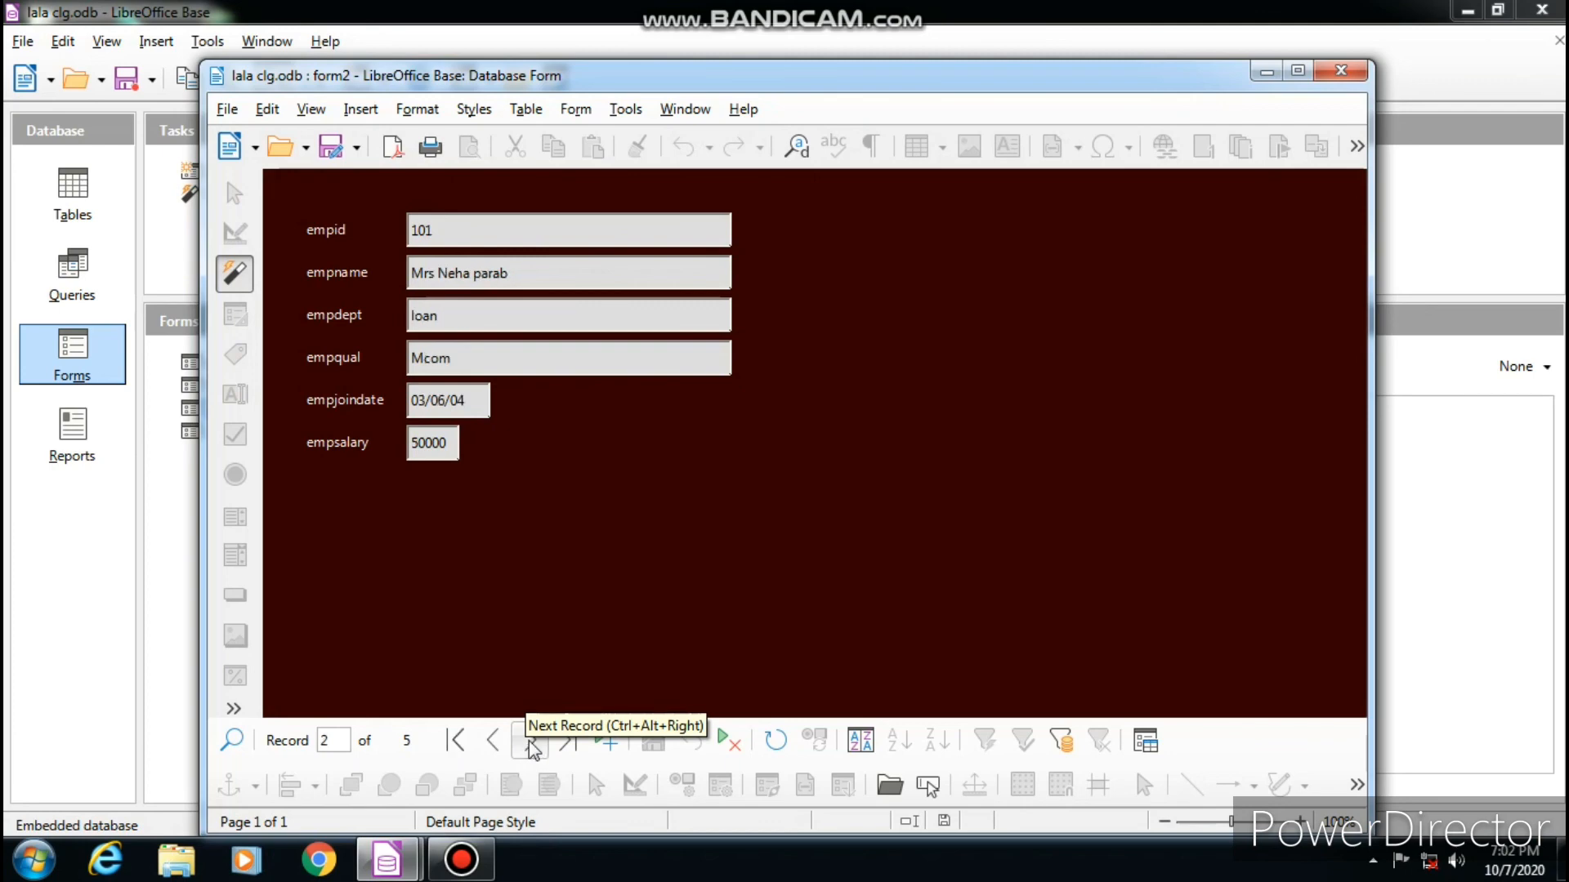
click(531, 743)
click(531, 744)
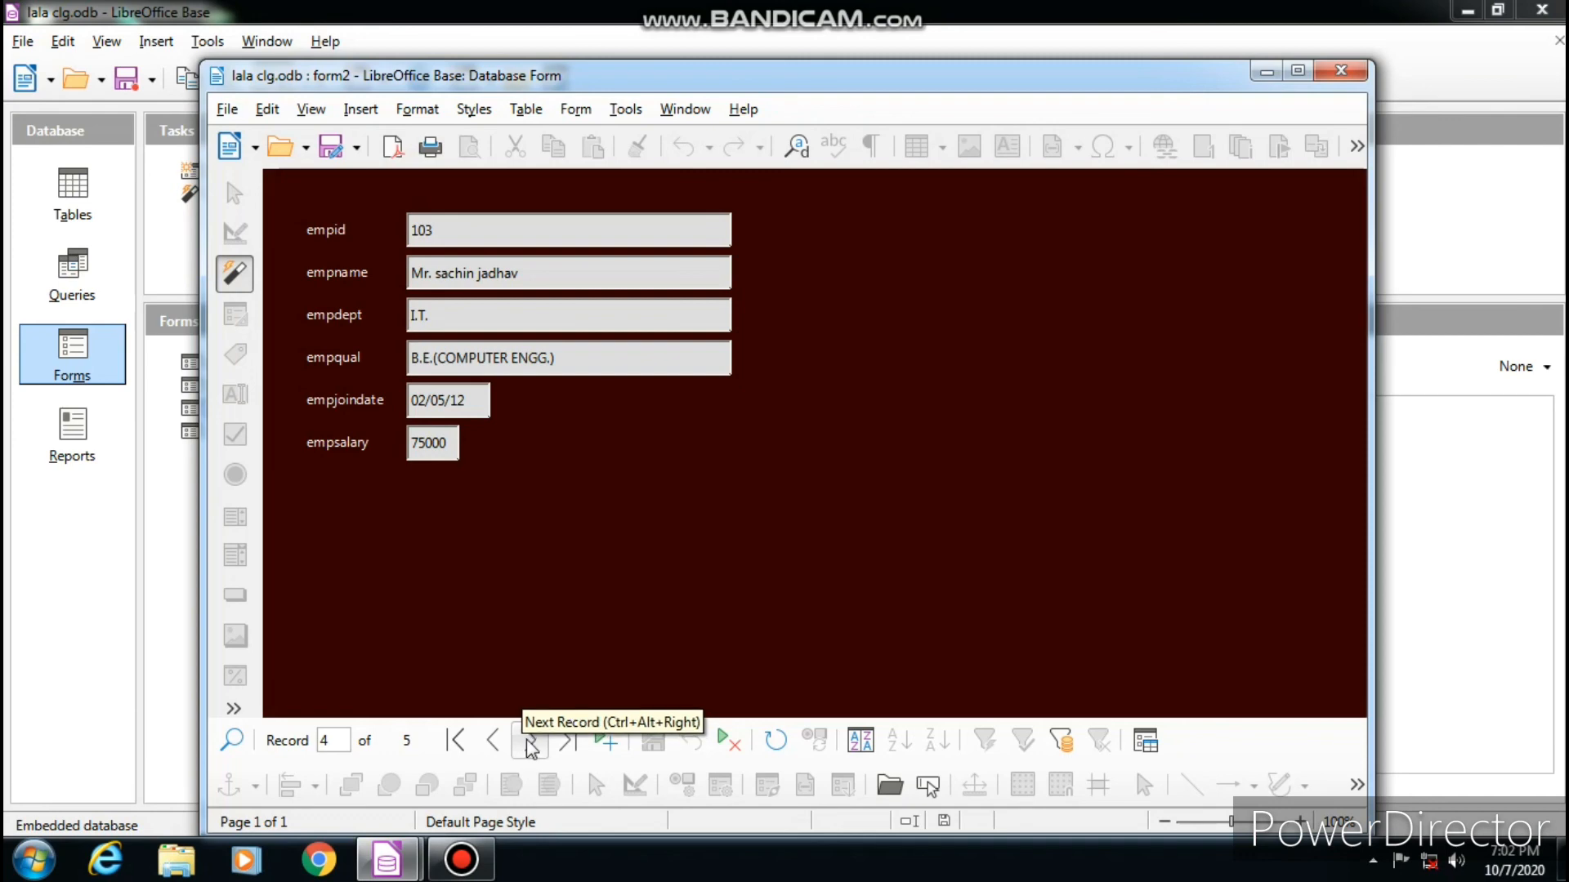
click(531, 744)
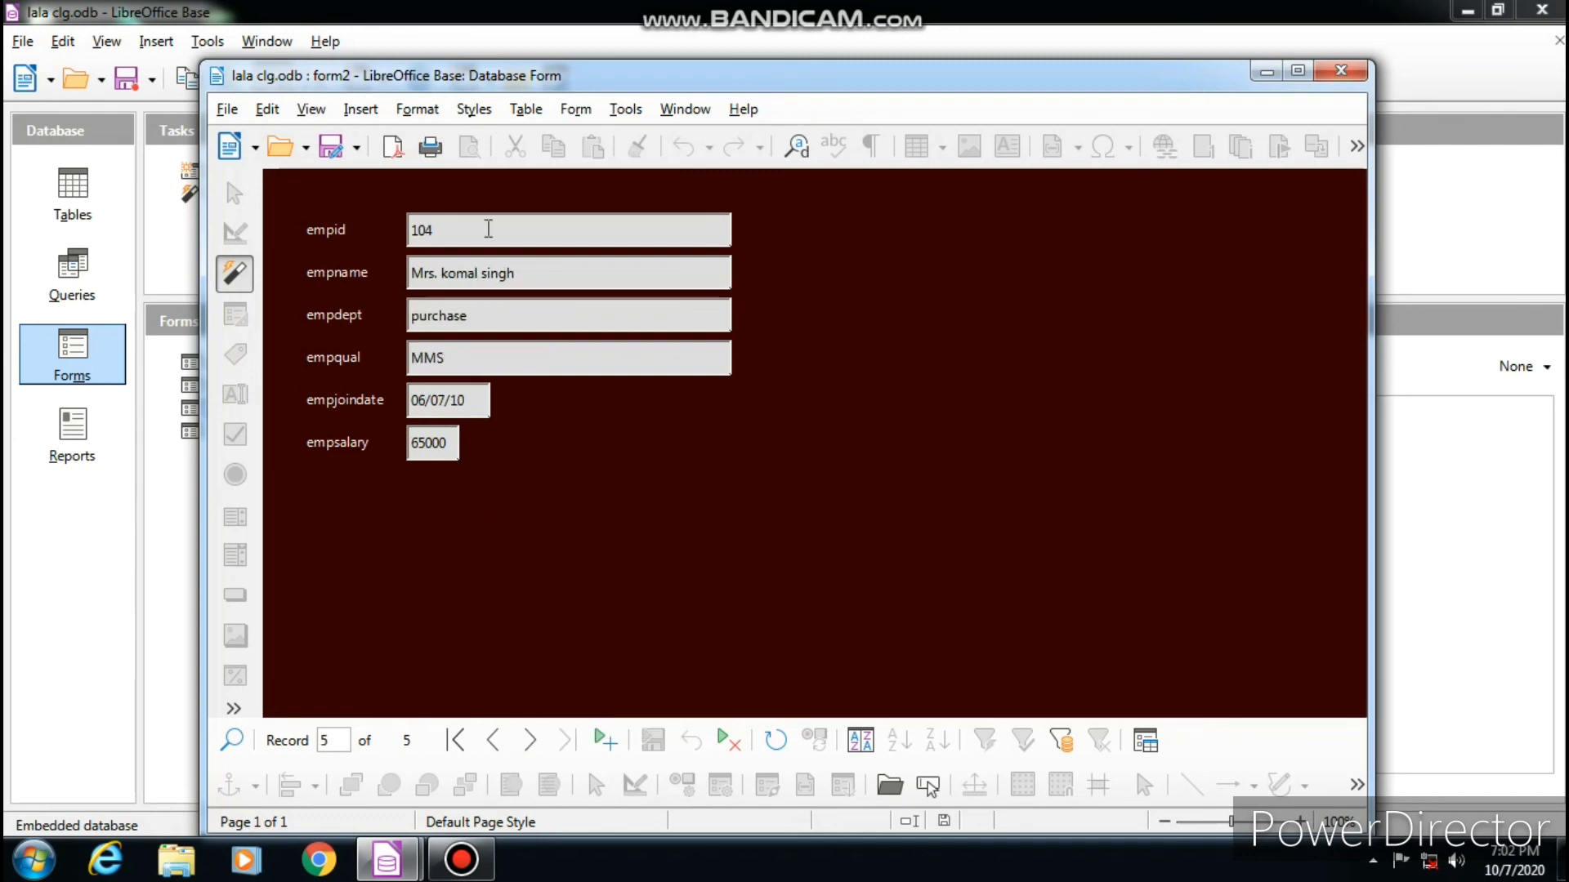
Step: Close the form2 window and exit LibreOffice, keeping the lala clg database changes
click(1342, 74)
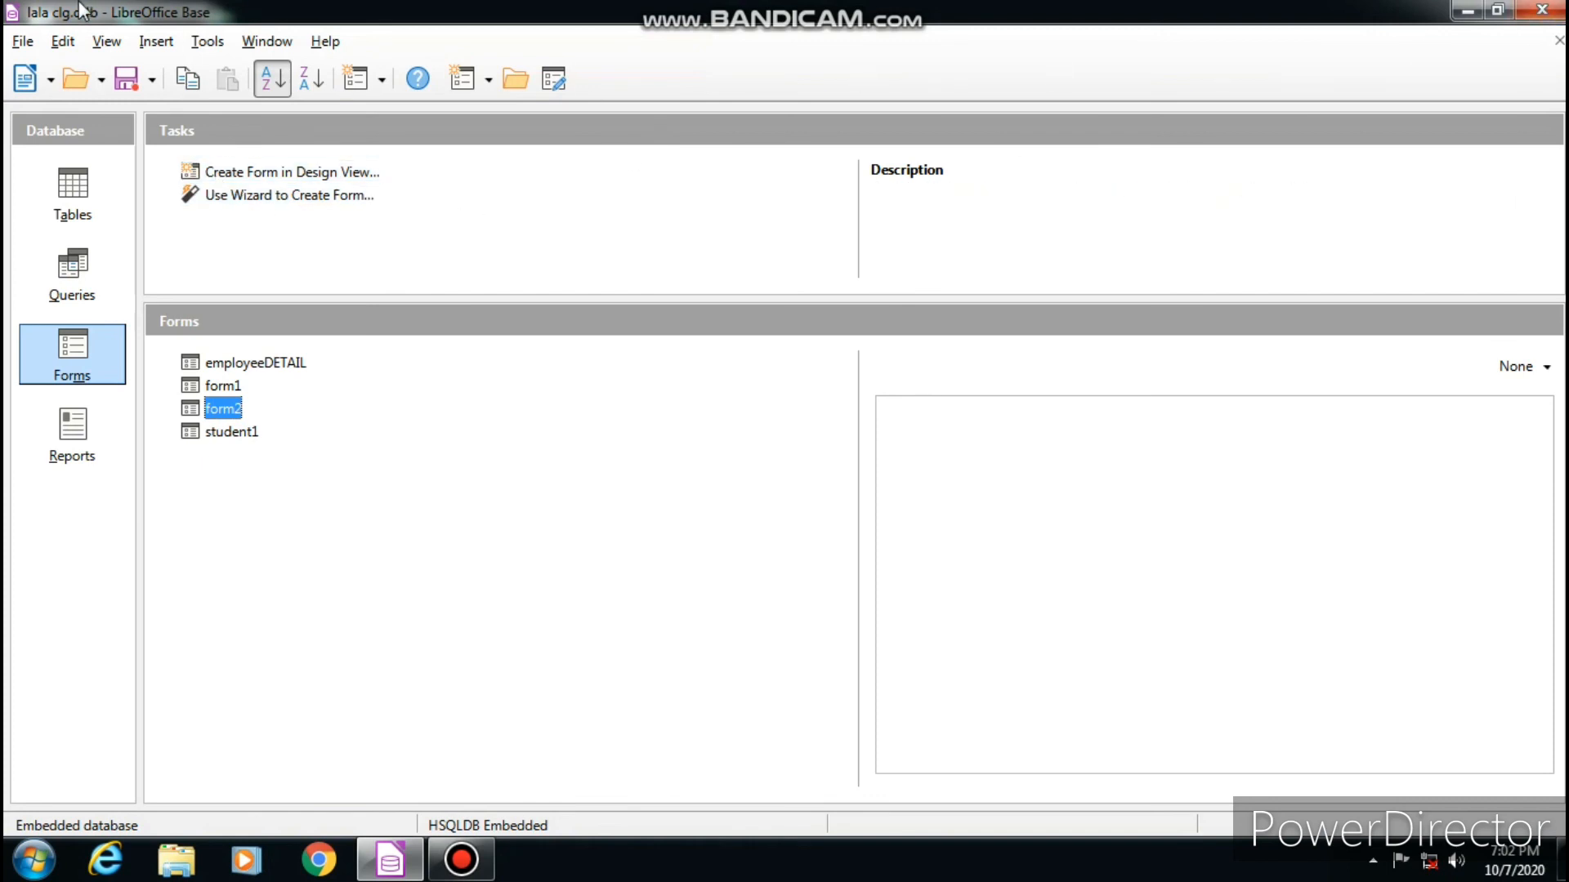
click(23, 42)
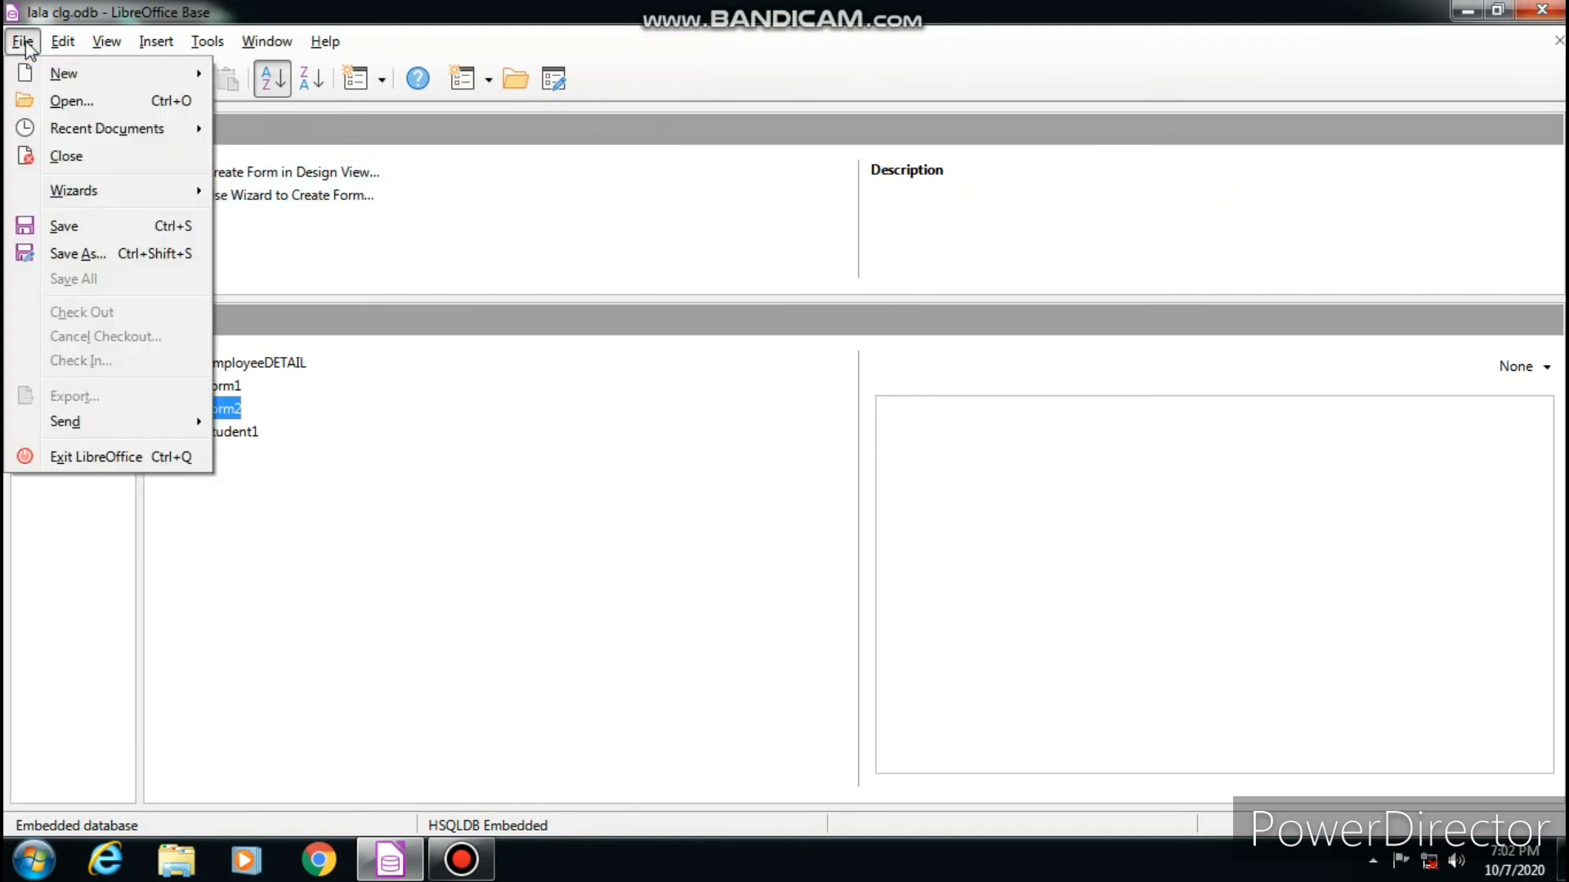
click(118, 459)
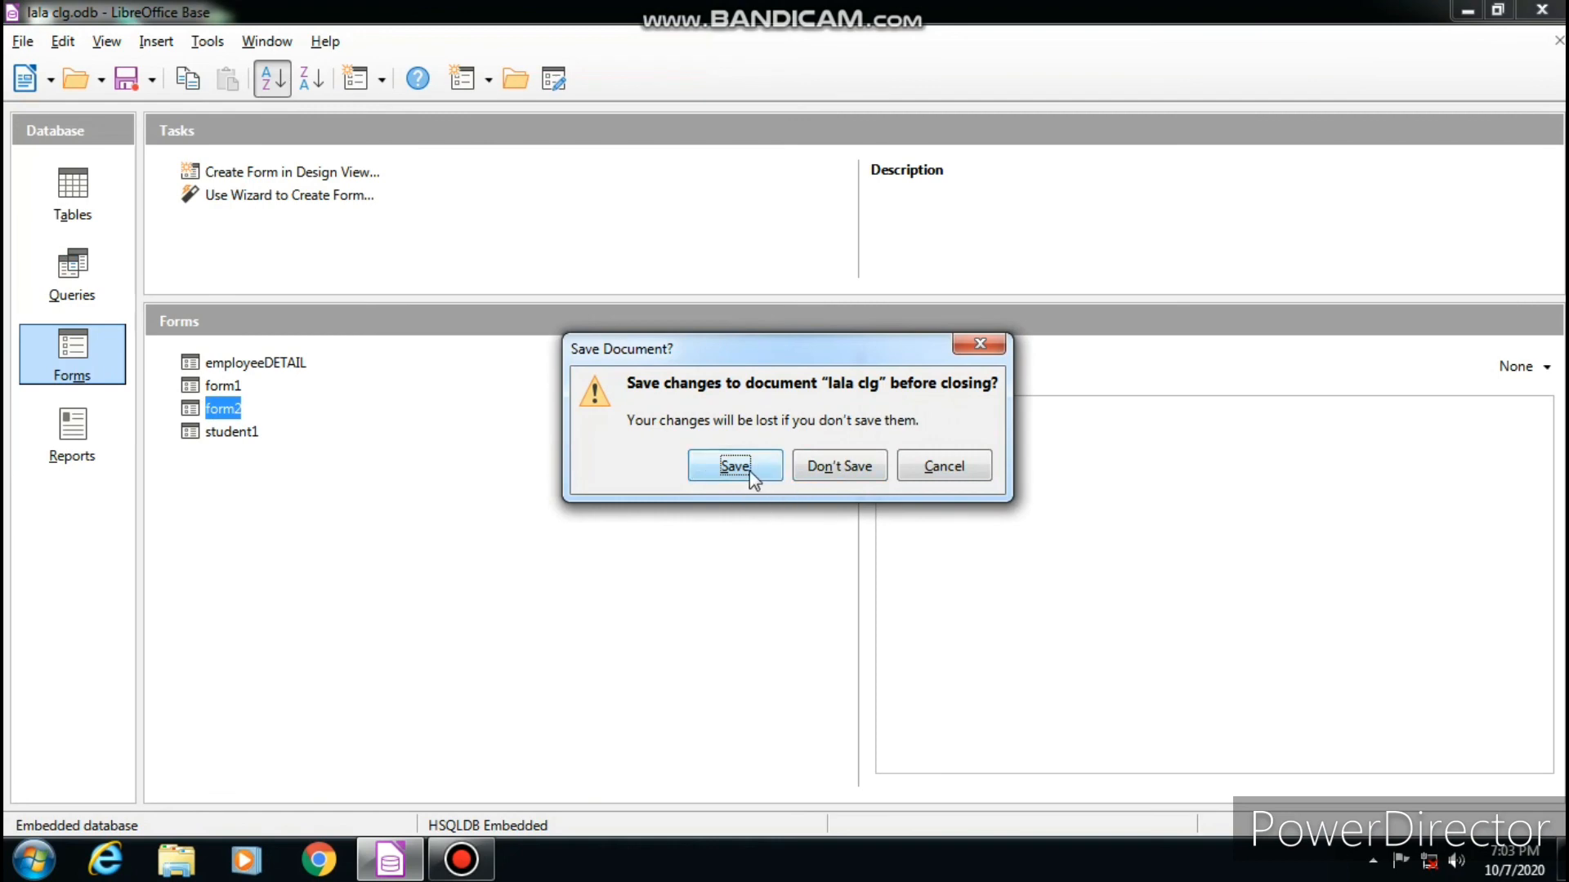
click(749, 471)
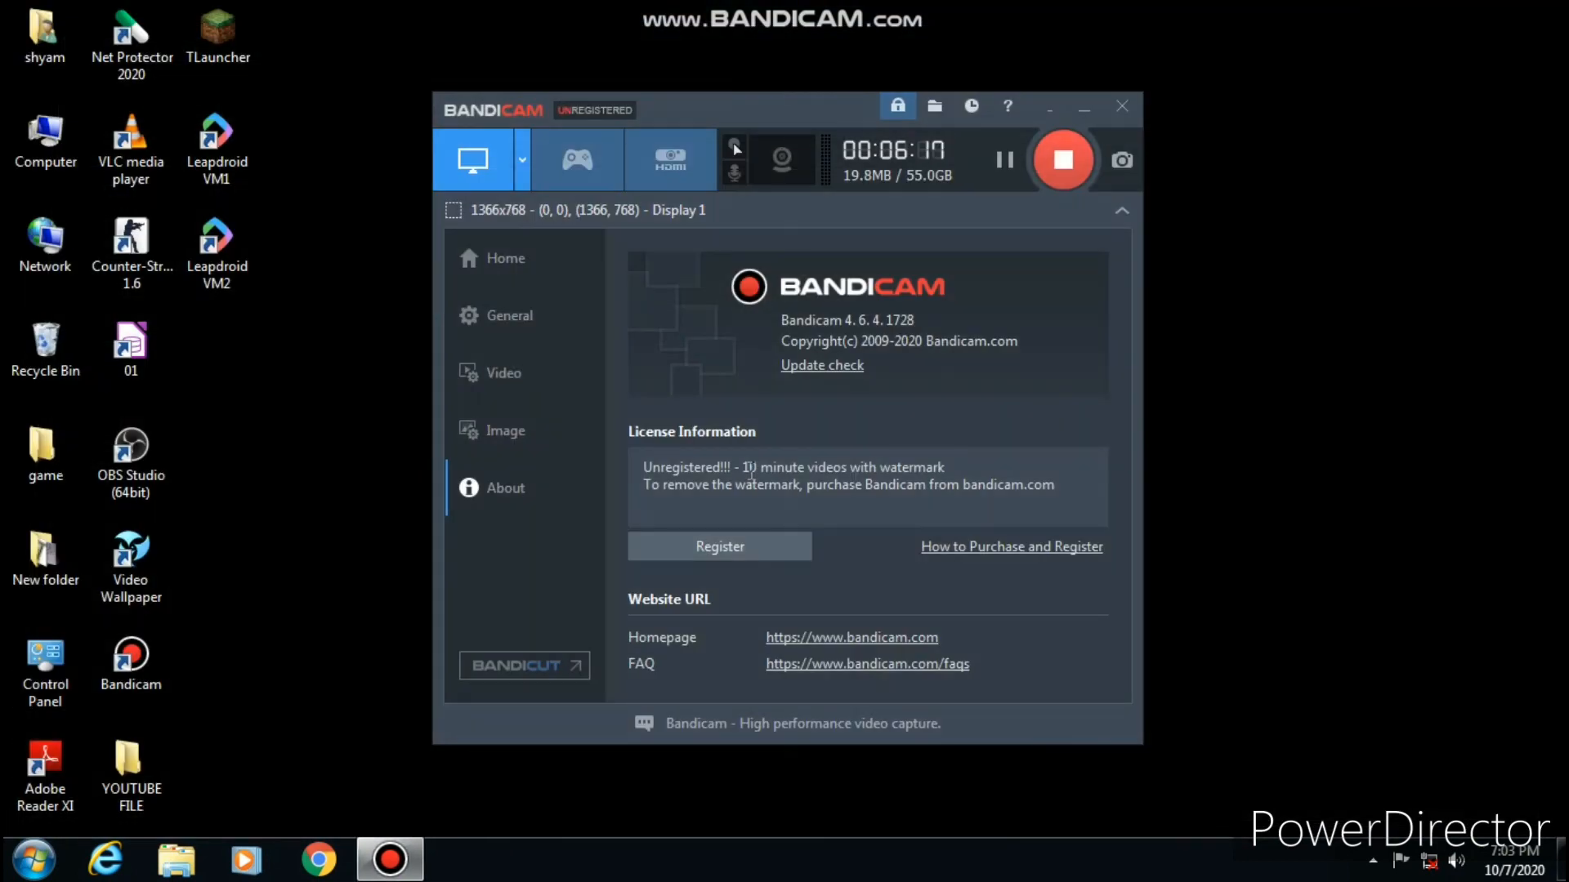